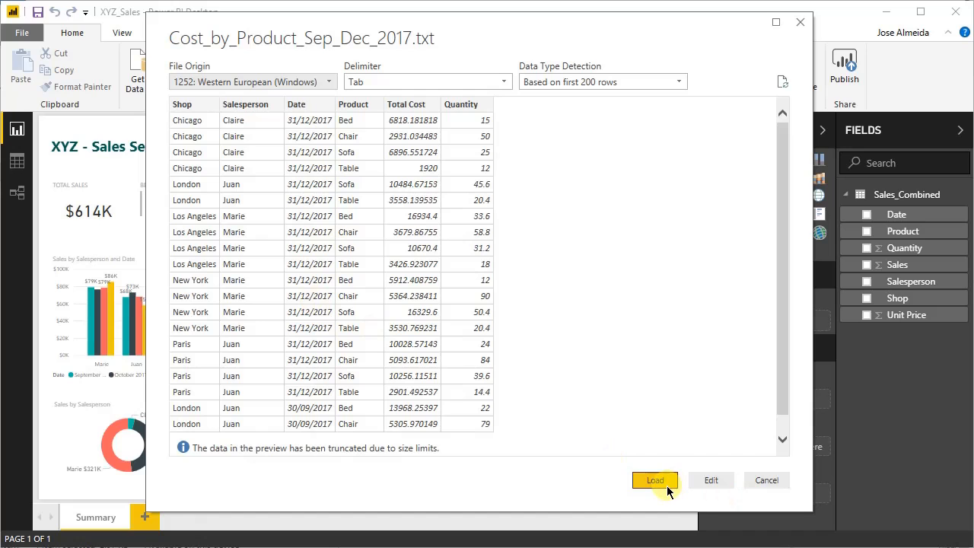
- Bring Cost_by_Product_Sep_Dec_2017.txt into the query editor for review, and apply it to the report as a new table
click(712, 480)
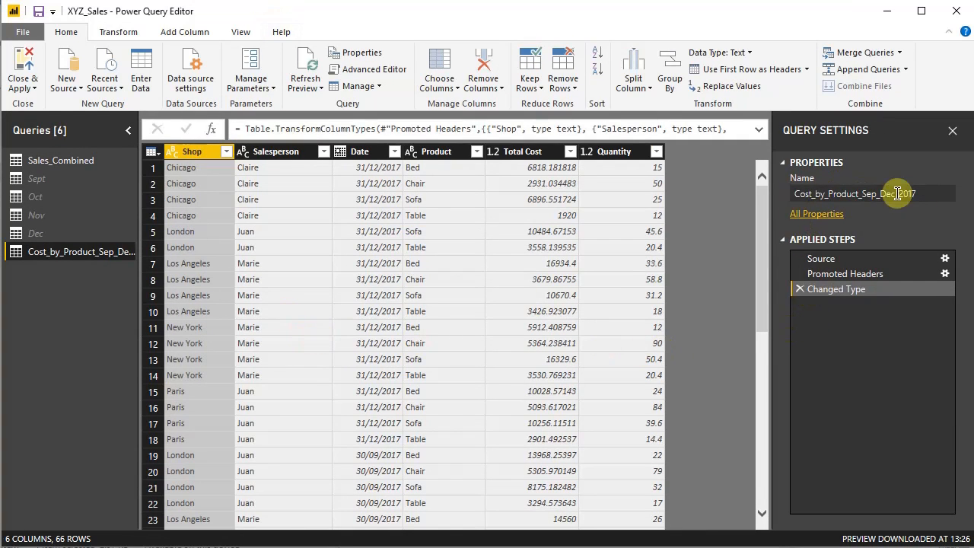
click(227, 151)
click(226, 152)
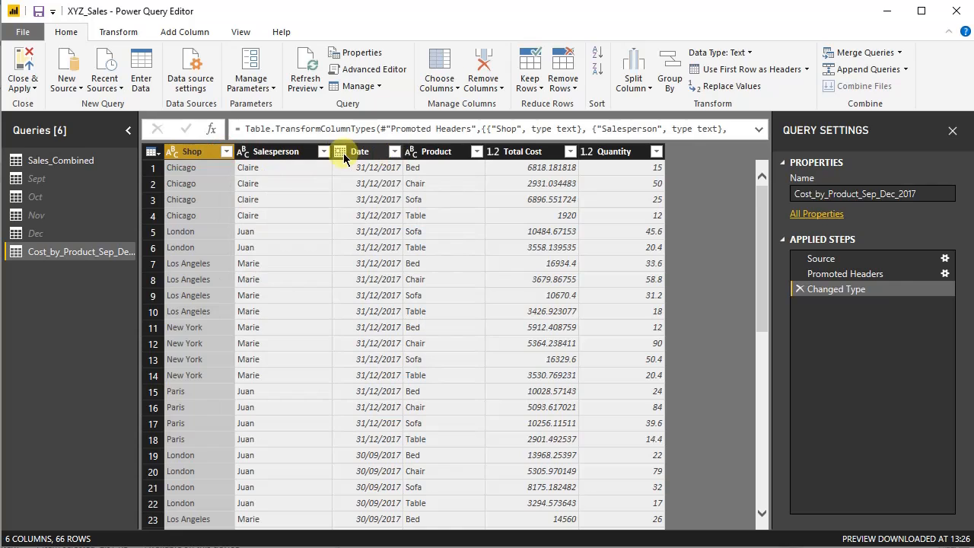
click(25, 62)
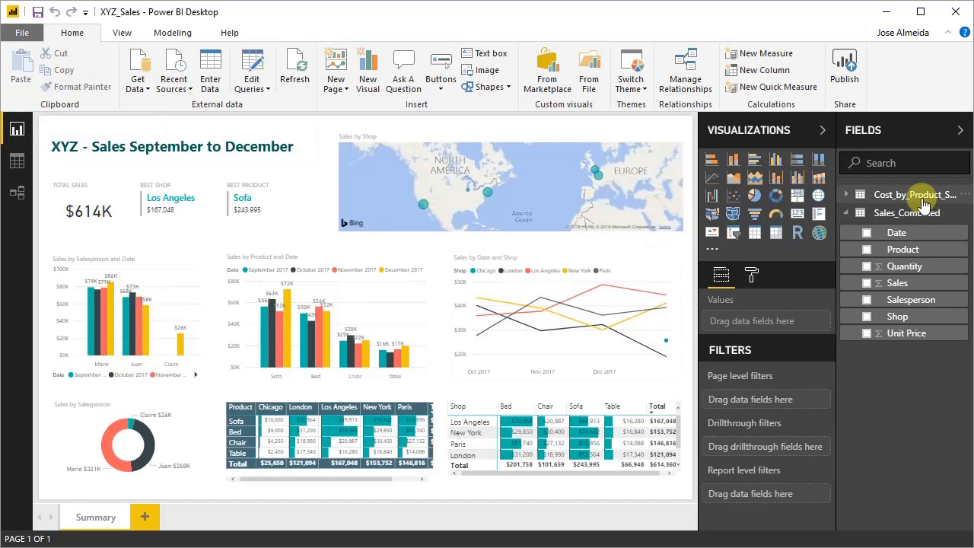
- Expand the cost table's field list and add a new report page named Costs
click(849, 194)
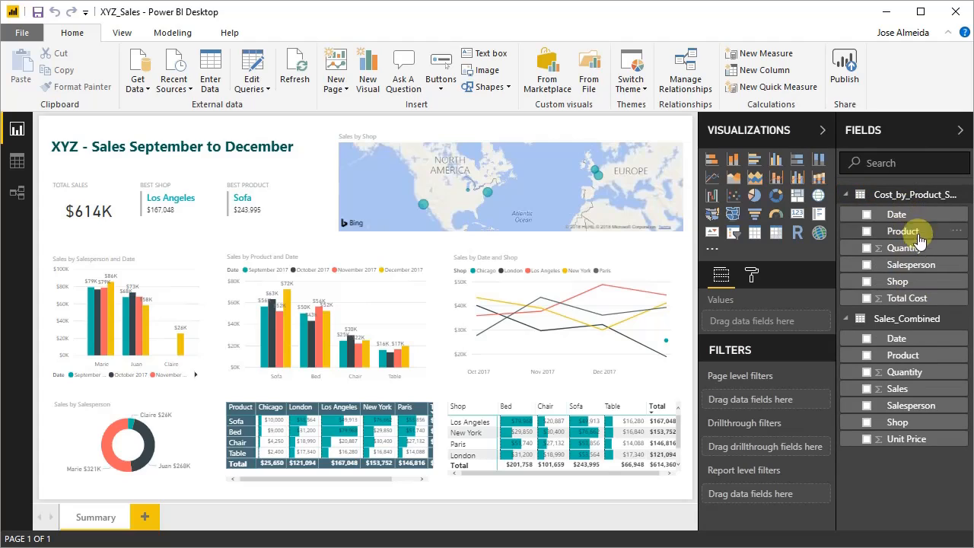
click(144, 520)
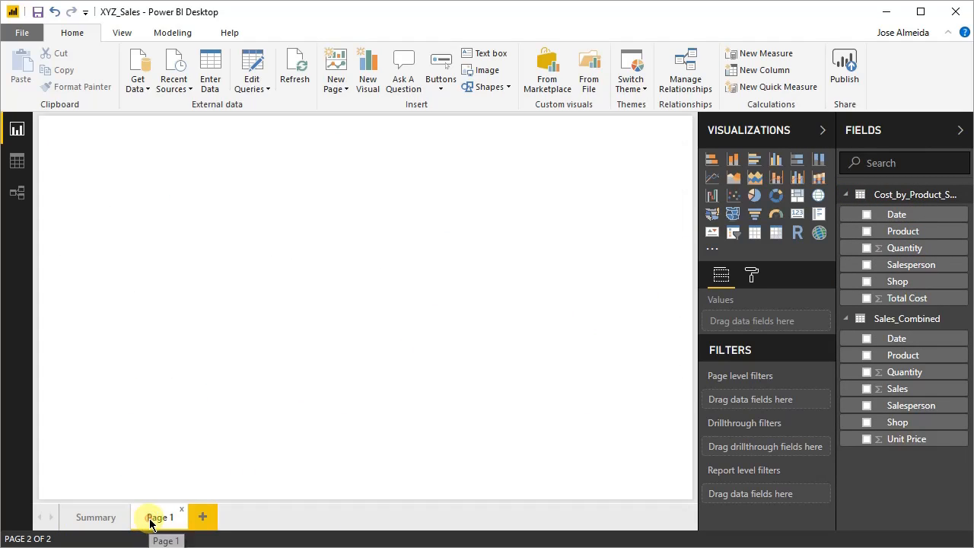
double_click(158, 519)
text(Cost)
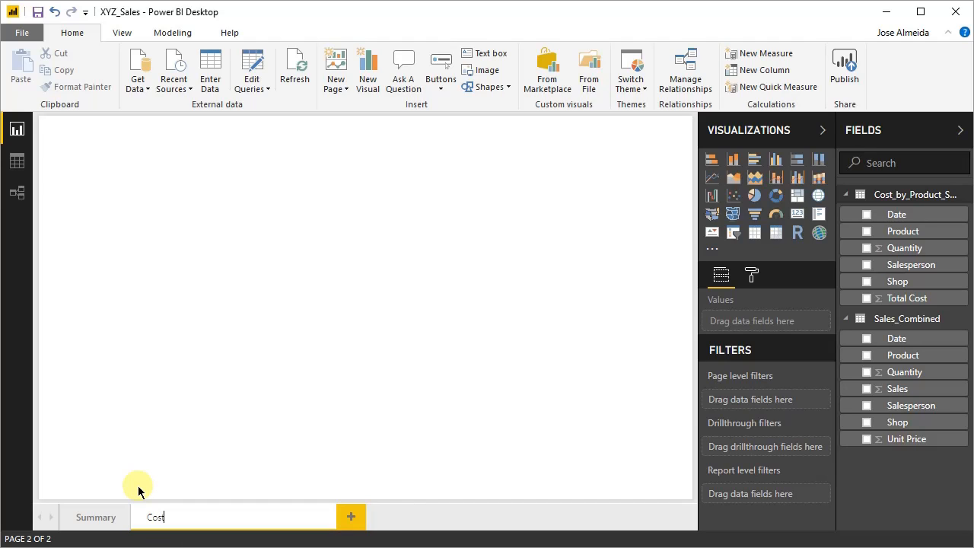
text(s)
key(Return)
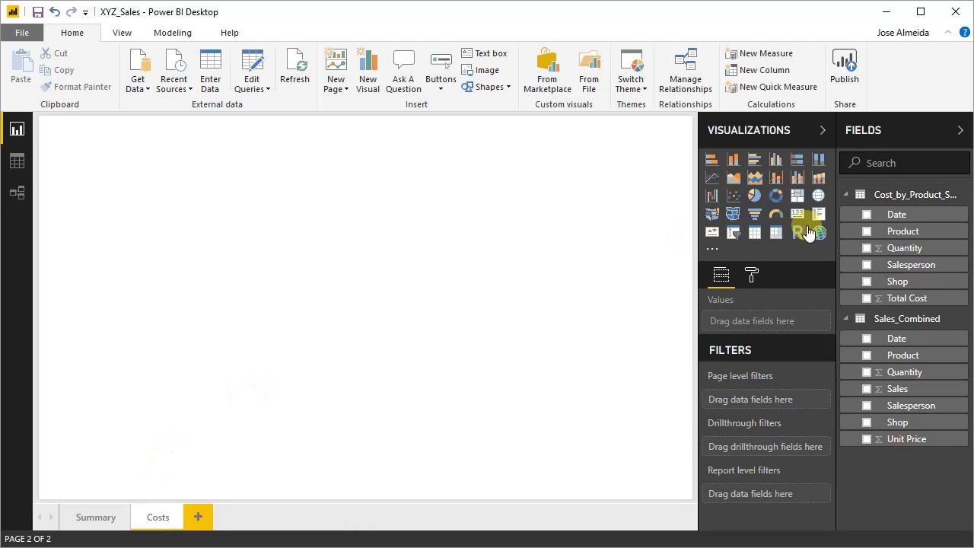
- Create a table visual on the Costs page with the cost table's Shop and Product fields, and enlarge it
drag(897, 281, 251, 258)
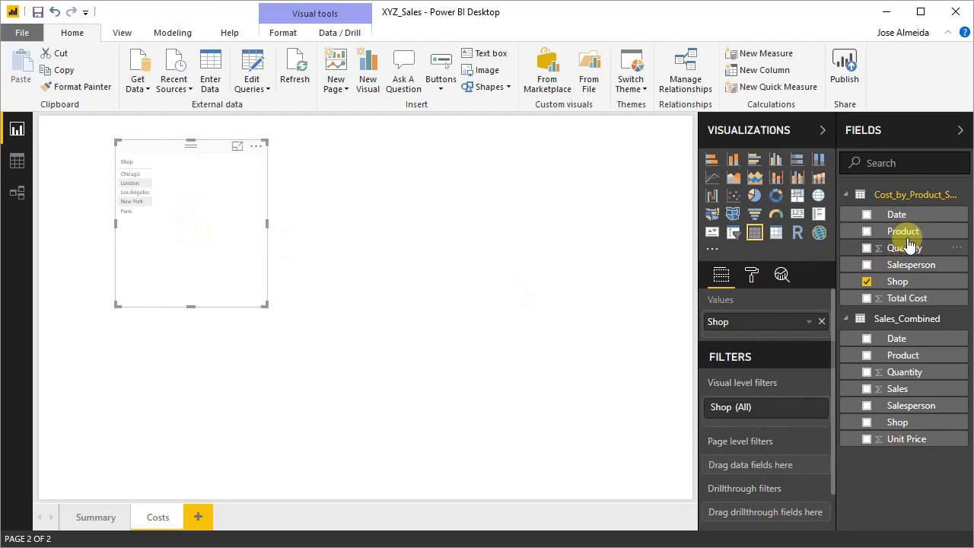
drag(902, 232, 226, 224)
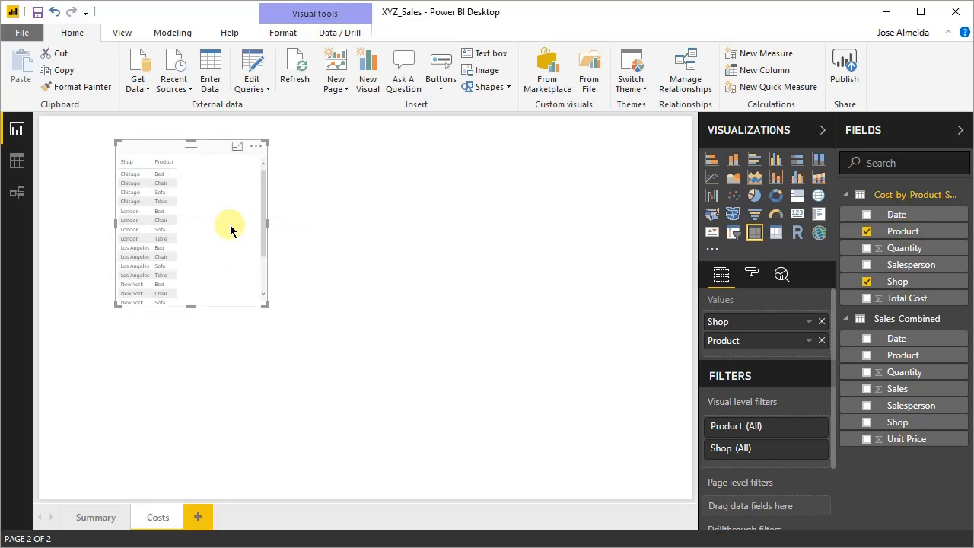
drag(266, 305, 333, 414)
click(332, 414)
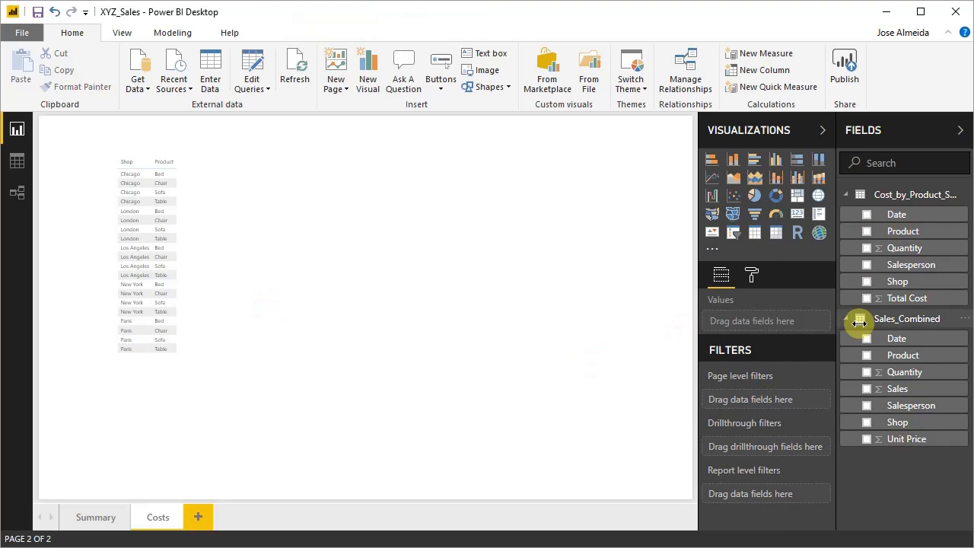
- Add Total Cost and Quantity to the table visual, and in focus mode insert Salesperson between Shop and Product
drag(922, 306, 258, 311)
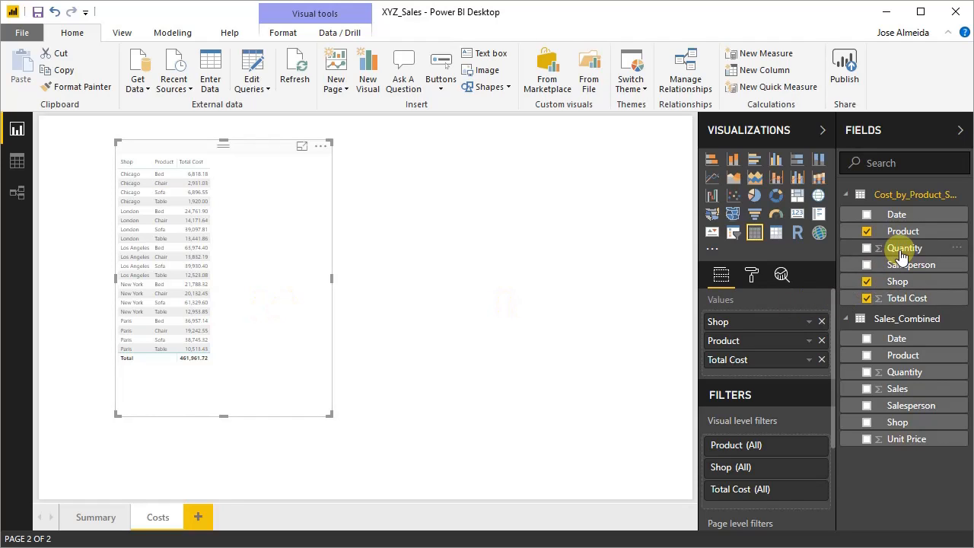
drag(904, 249, 283, 278)
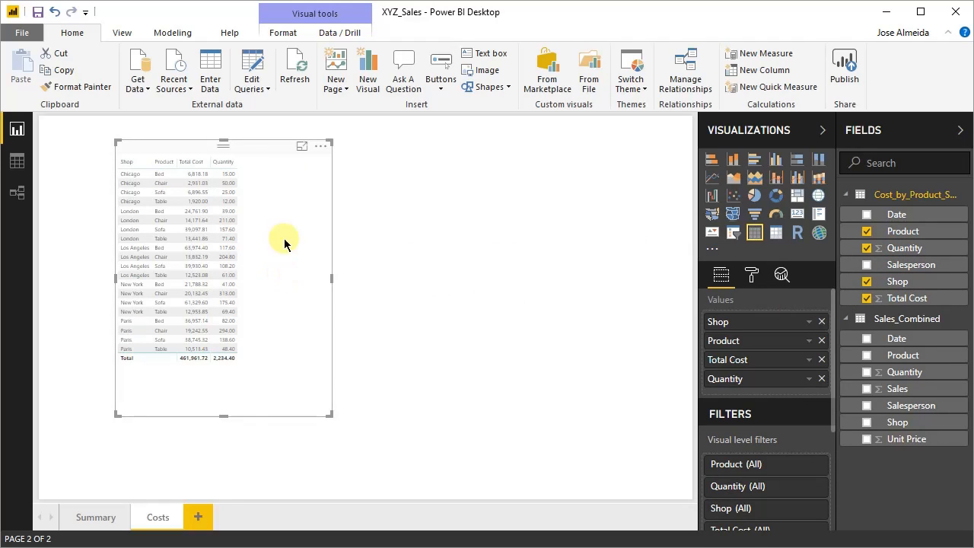
click(302, 149)
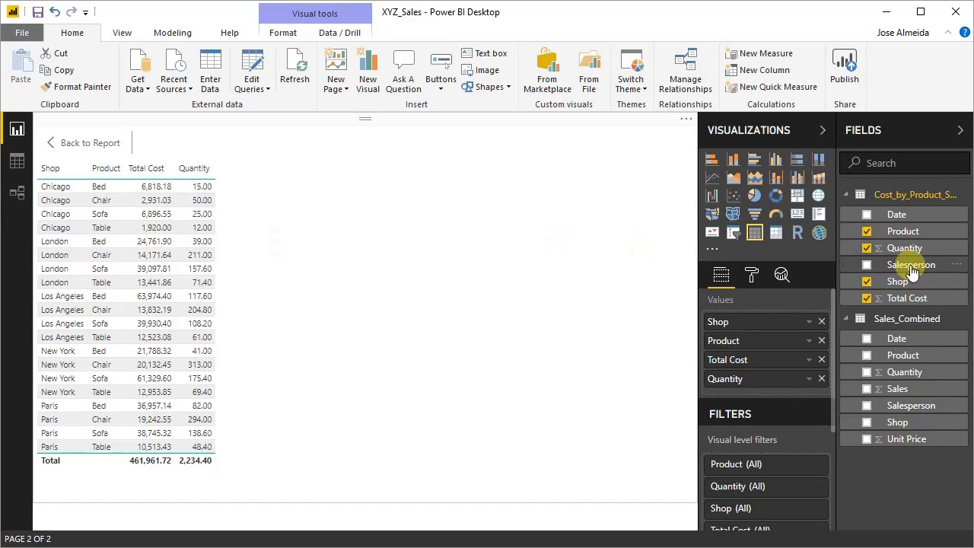
drag(911, 272, 748, 337)
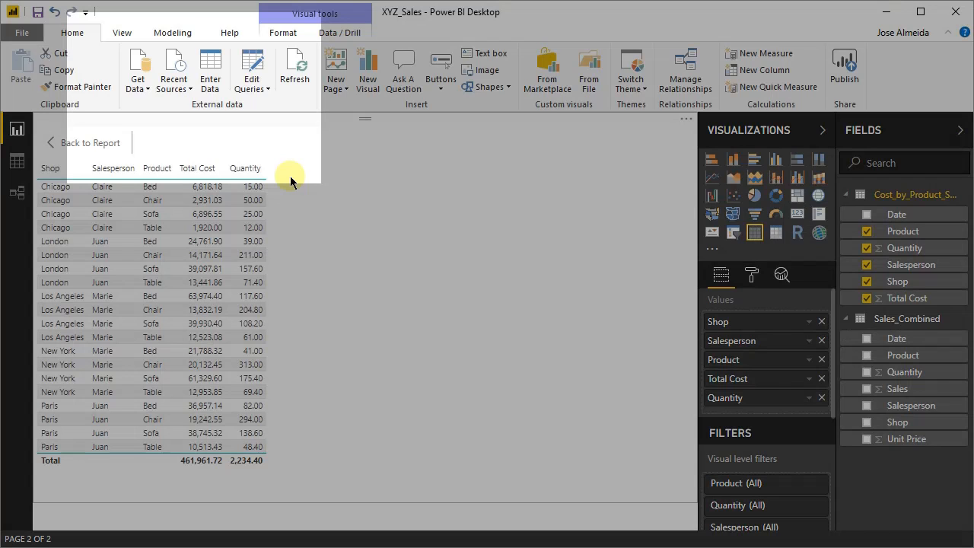
- Create a calculated column in the Cost_by_Product_Sep_Dec_2017 table and name it UNIT PRICE
click(162, 36)
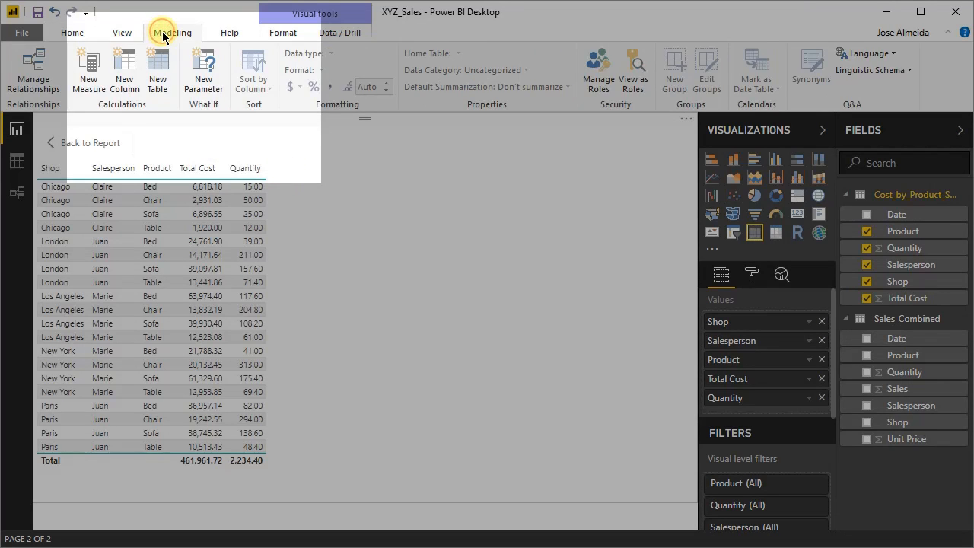
click(127, 85)
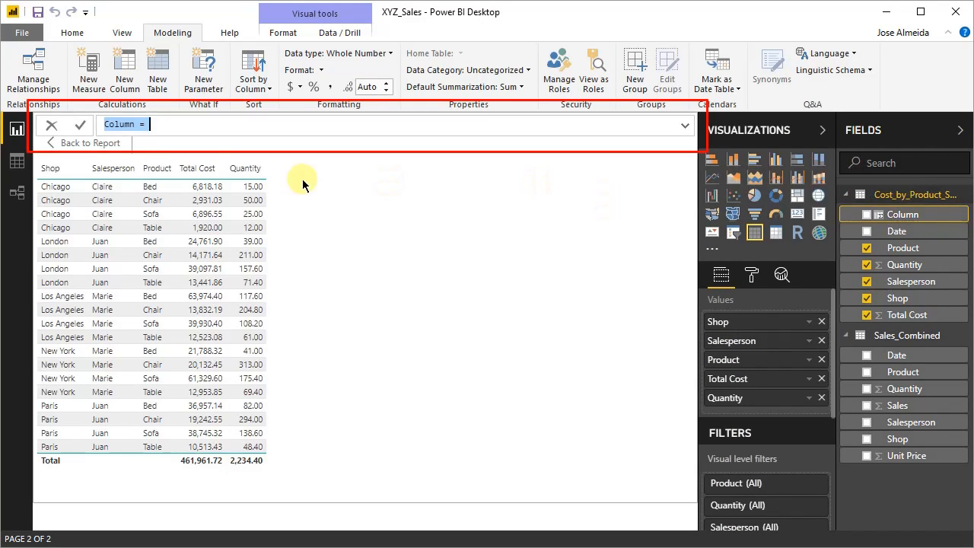
click(136, 127)
key(BackSpace)
key(BackSpace)
key(BackSpace)
key(BackSpace)
key(BackSpace)
key(BackSpace)
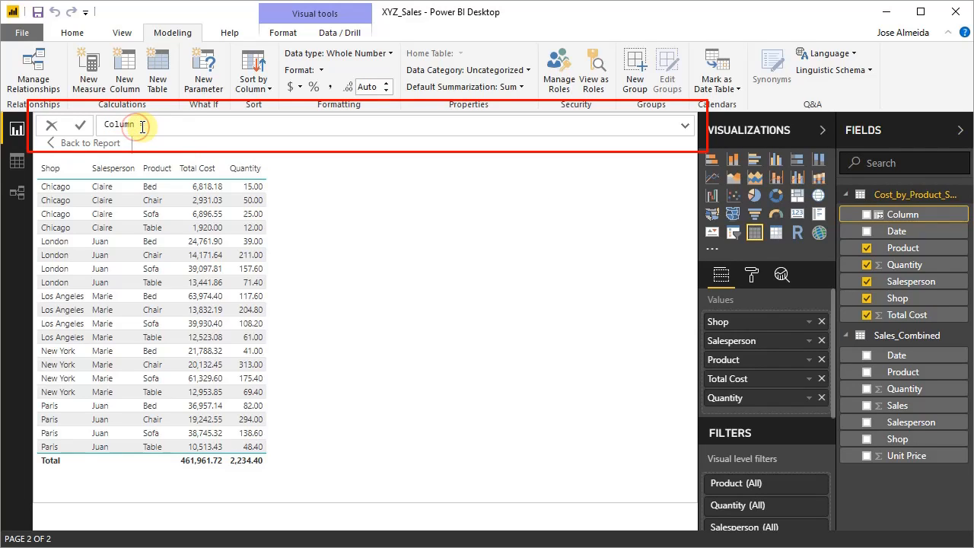
text(UNIT PRICE = COST)
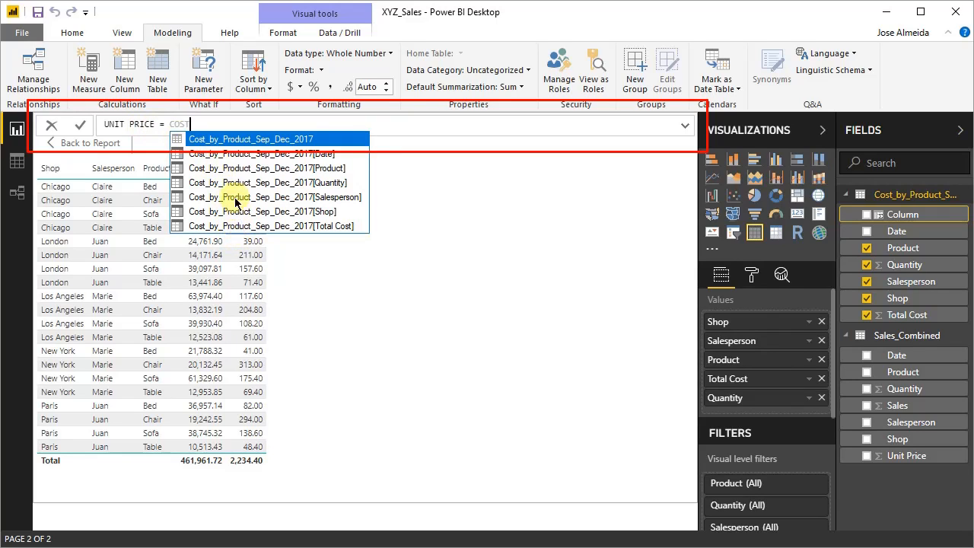
- Define UNIT PRICE as Cost_by_Product_Sep_Dec_2017[Total Cost]/Cost_by_Product_Sep_Dec_2017[Quantity] and commit the formula
click(259, 226)
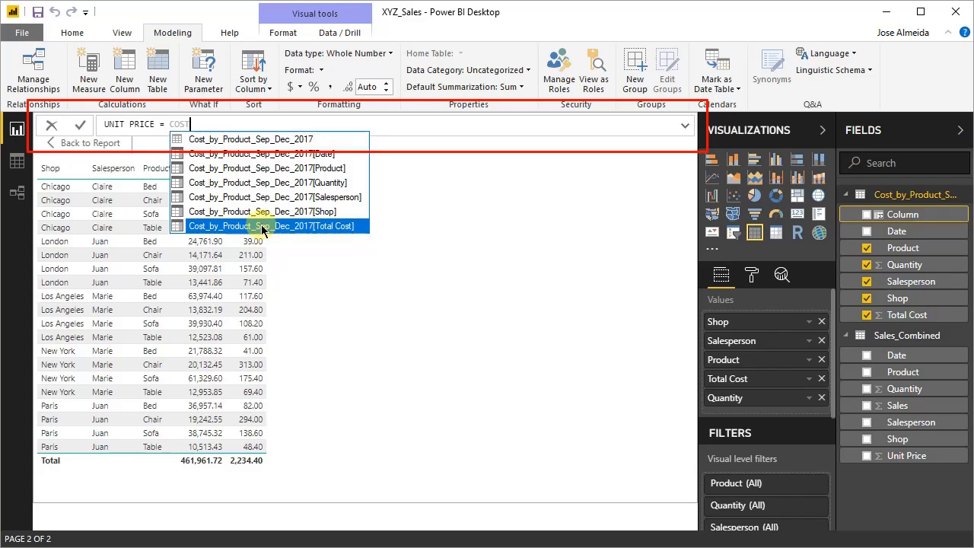
double_click(315, 226)
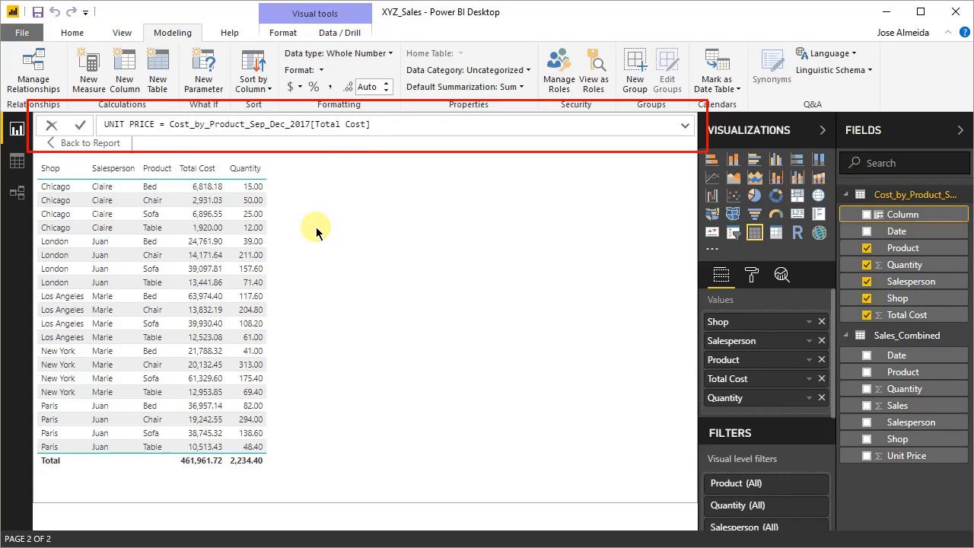
text(/COS)
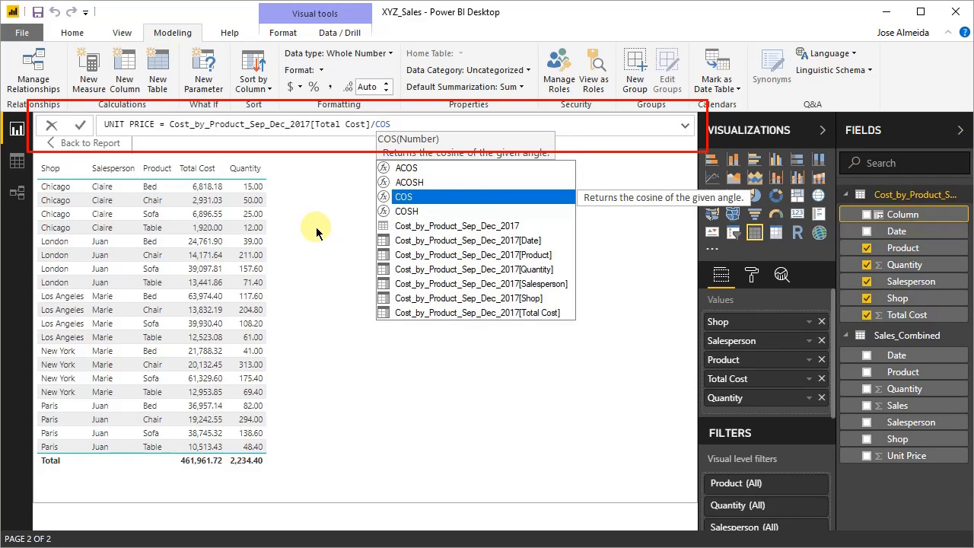
double_click(483, 271)
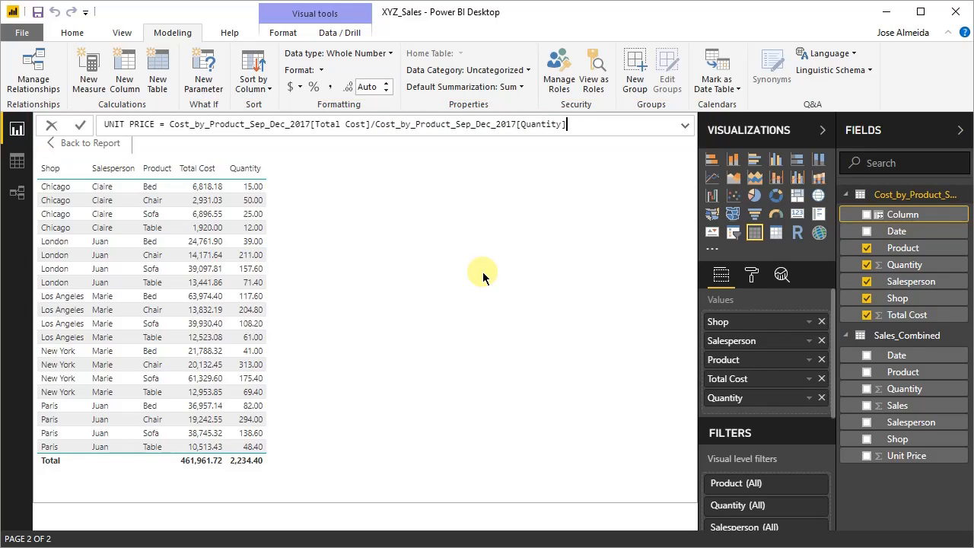
key(Return)
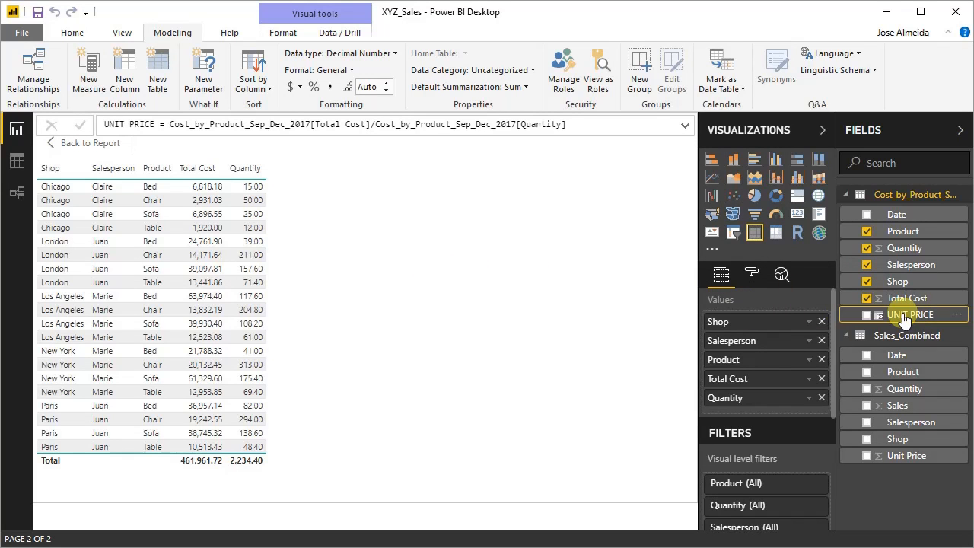
- Add UNIT PRICE to the table visual, set it to Don't summarize, and check the listed rows
drag(890, 315, 313, 306)
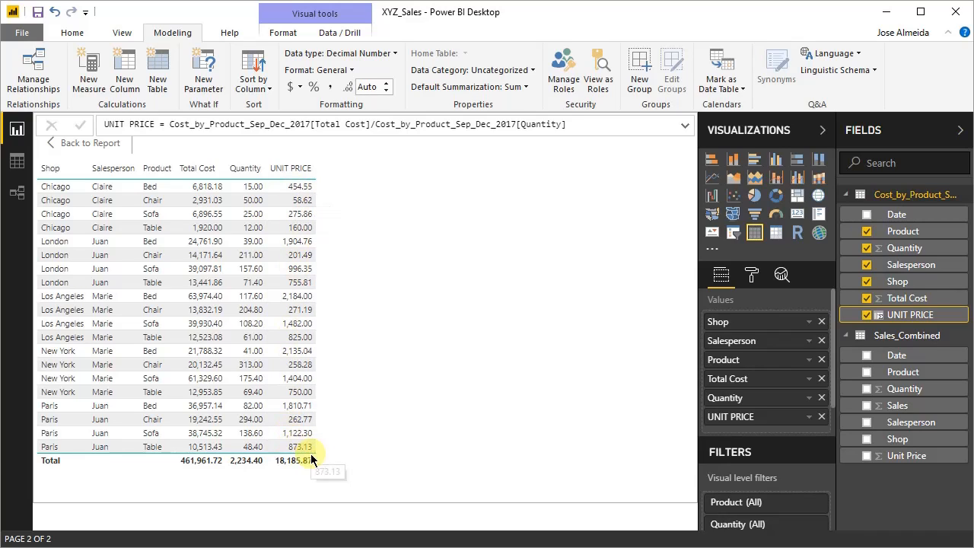
click(808, 424)
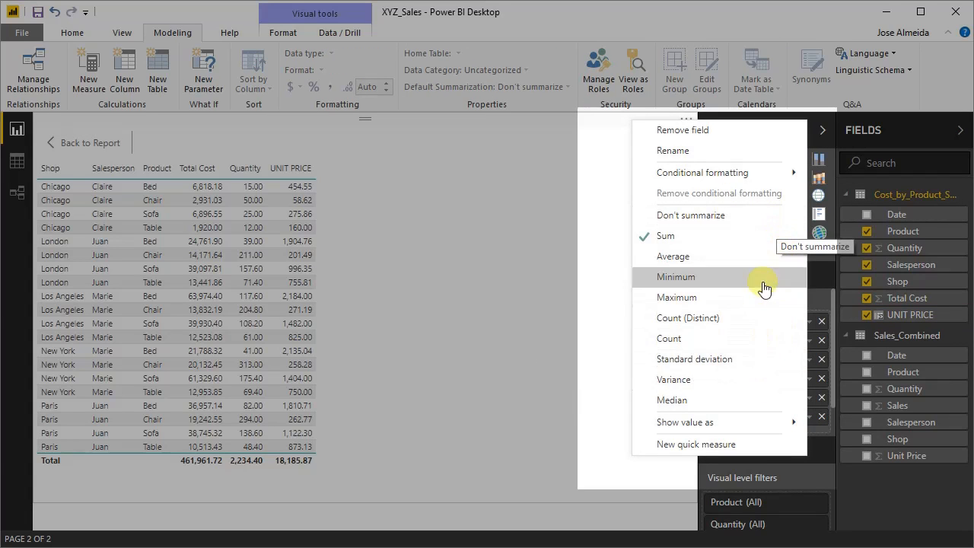
click(723, 216)
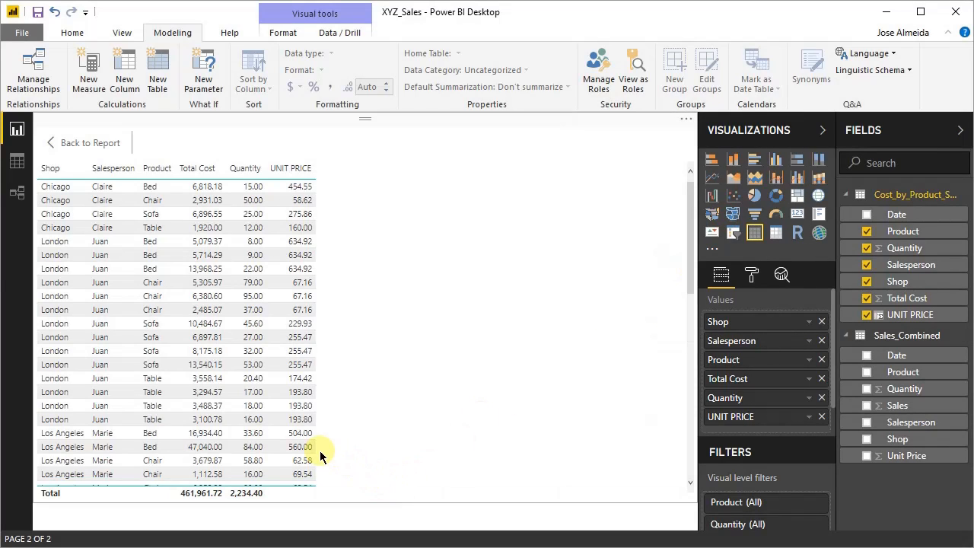
scroll(317, 453, down, 10)
scroll(317, 455, down, 3)
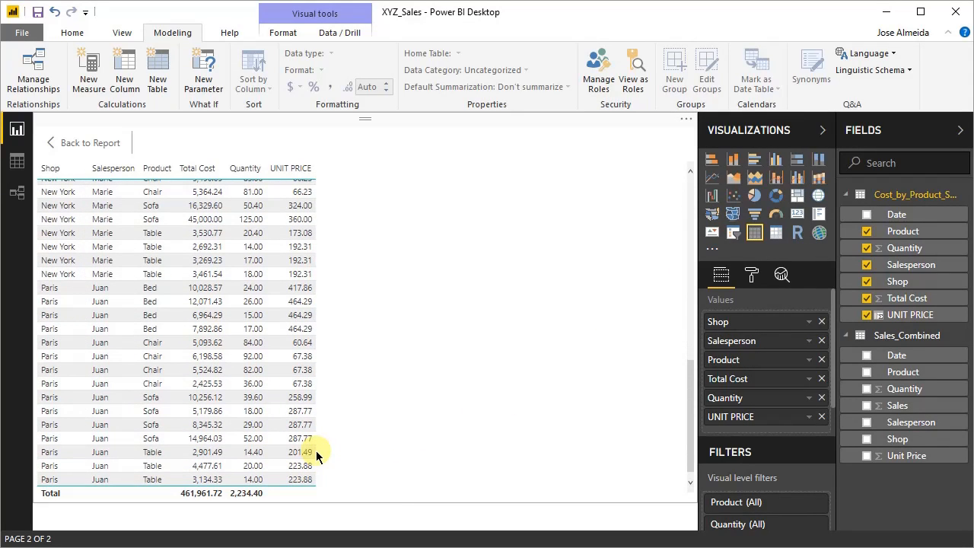
scroll(317, 454, up, 13)
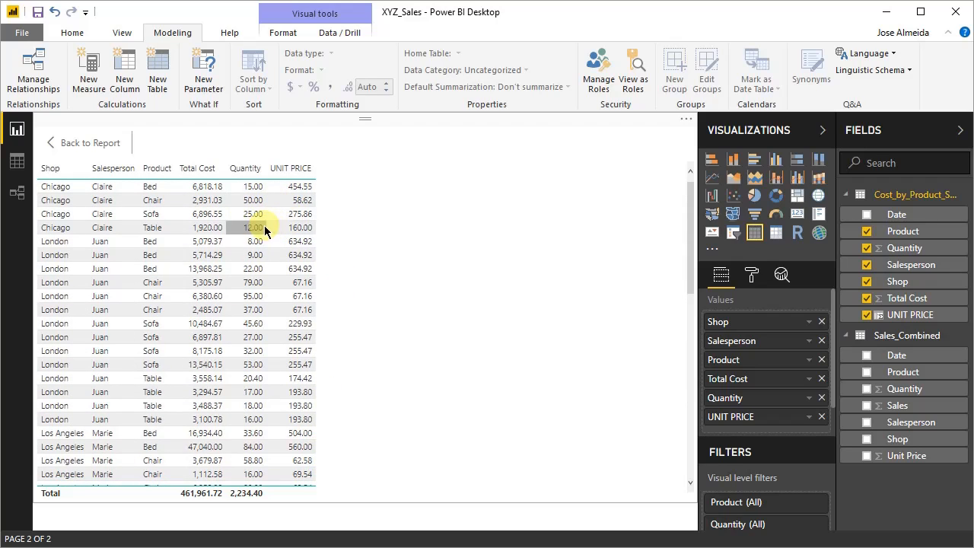
- Leave focus mode, inspect the UNIT PRICE column in the cost table's data view, and return to the report
click(83, 143)
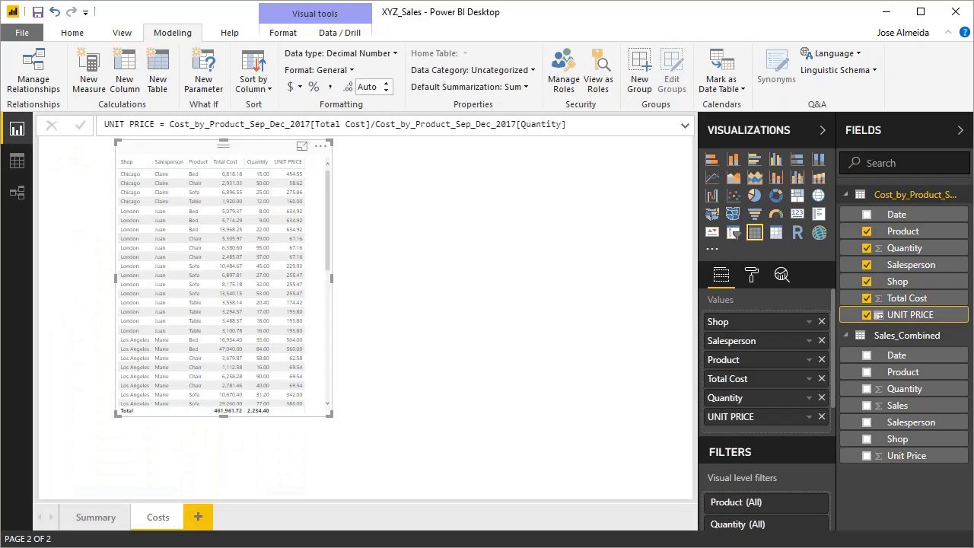
click(18, 166)
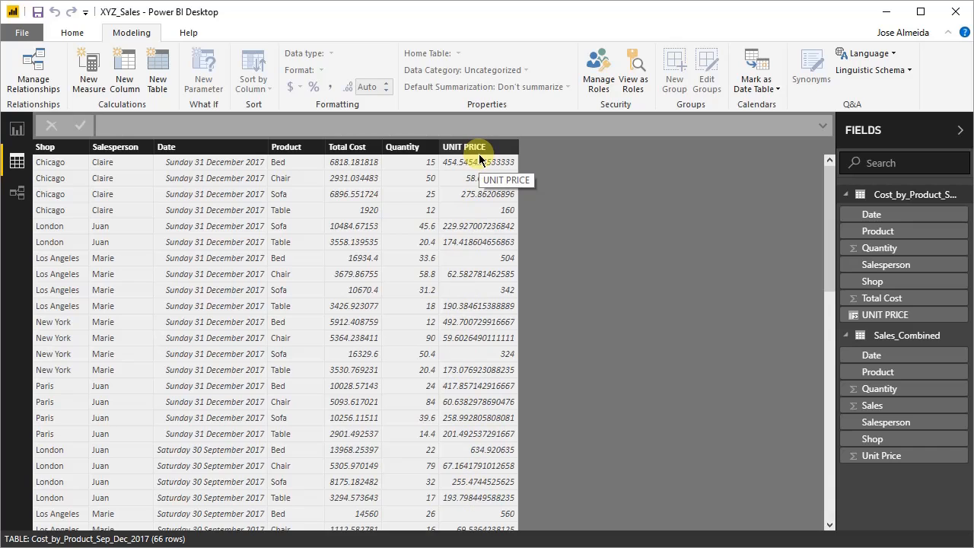
click(16, 130)
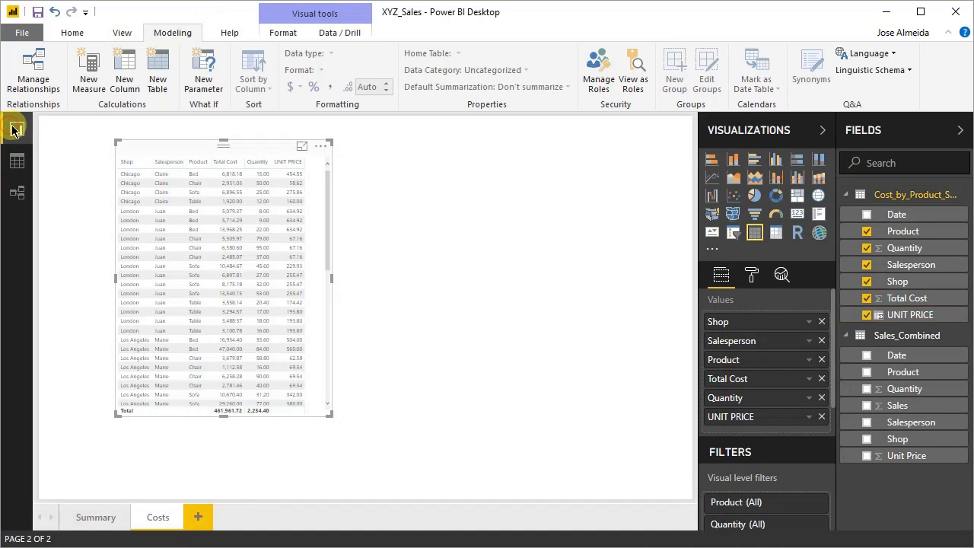
- Open the Cost_by_Product_Sep_Dec_2017 query in Power Query Editor and start a custom column for it
click(74, 34)
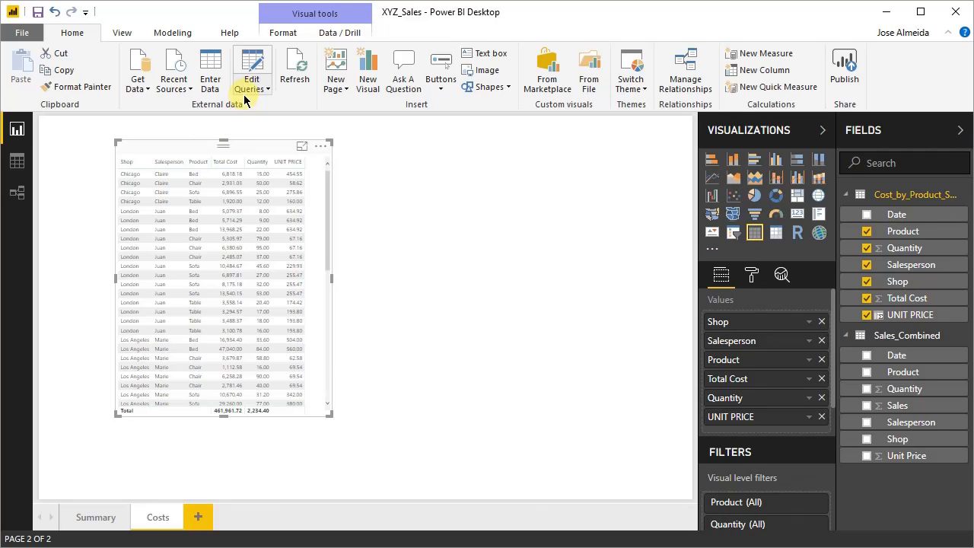
click(252, 70)
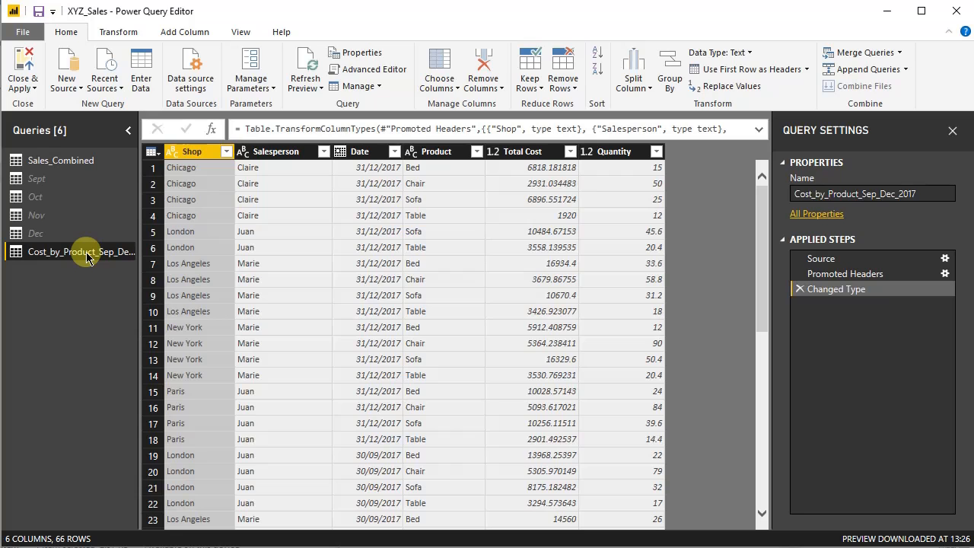
click(114, 30)
click(185, 31)
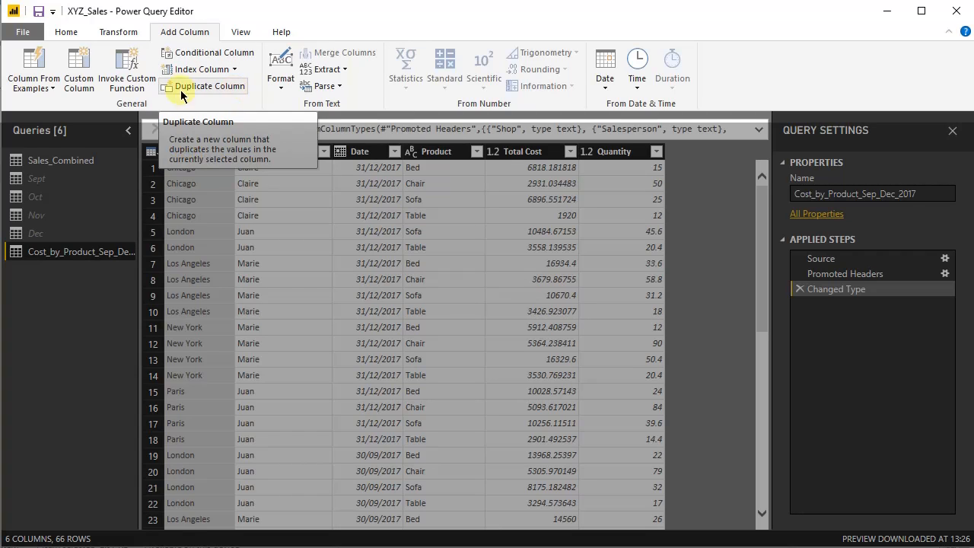
click(82, 81)
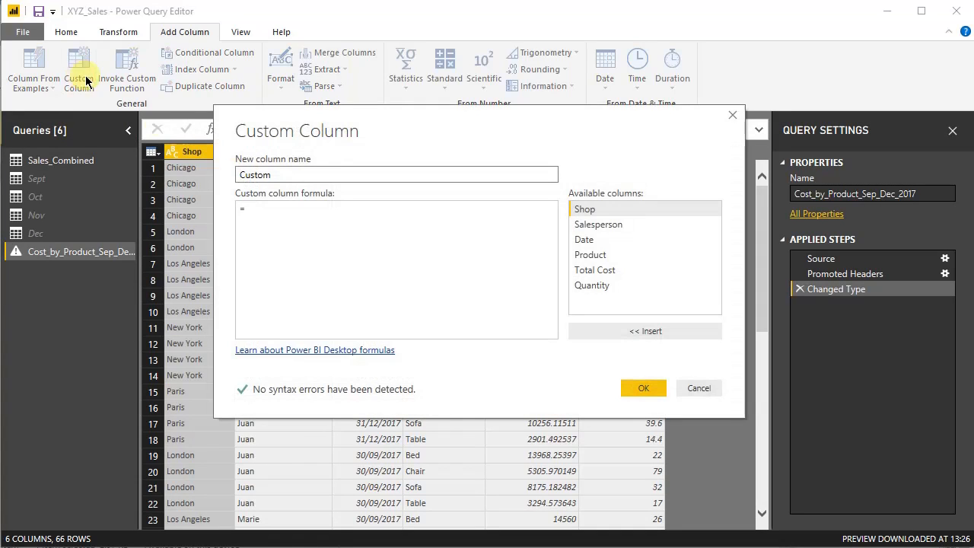
- Name the new custom column unit_price
double_click(409, 181)
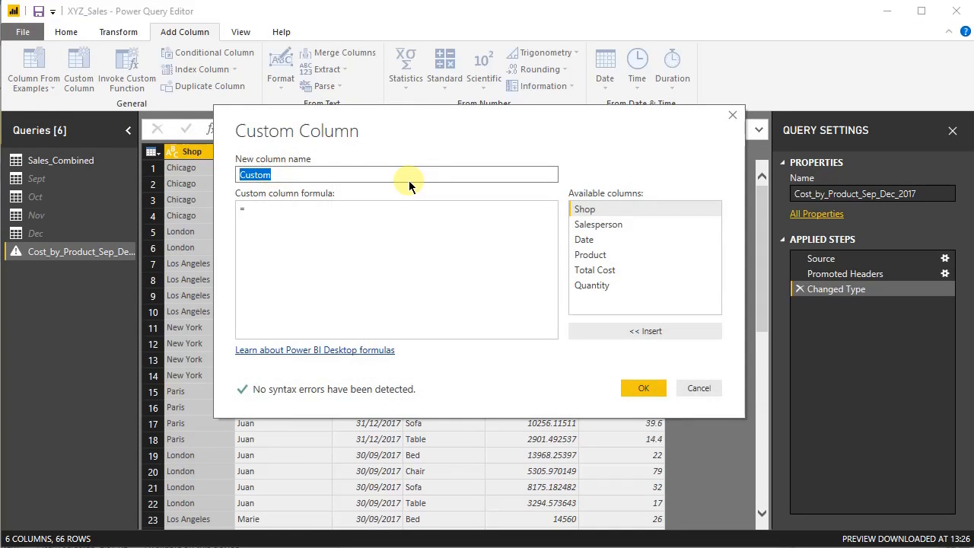
text(uNIT)
key(BackSpace)
key(BackSpace)
key(BackSpace)
key(BackSpace)
text(unit_price)
- Define the custom column formula as [Total Cost]/[Quantity] and create the column
click(305, 215)
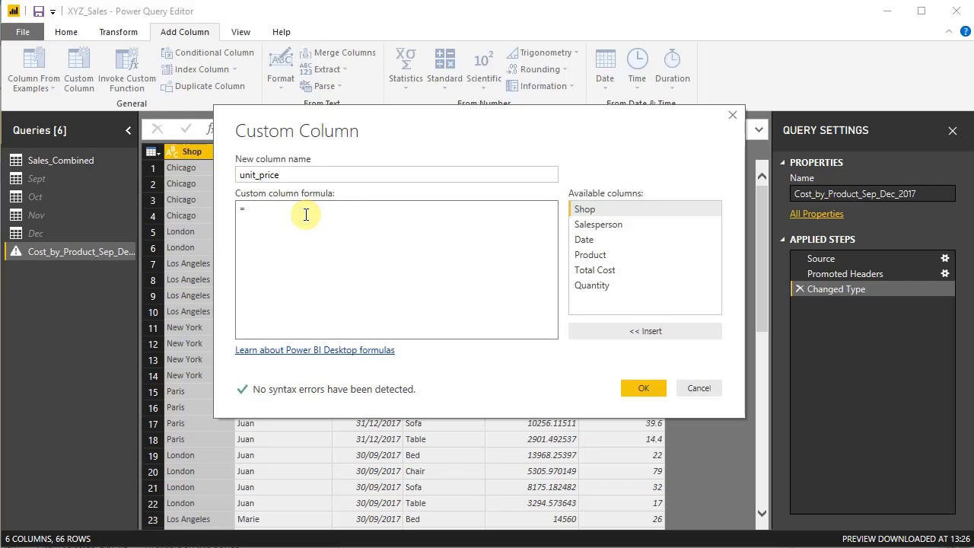
double_click(629, 269)
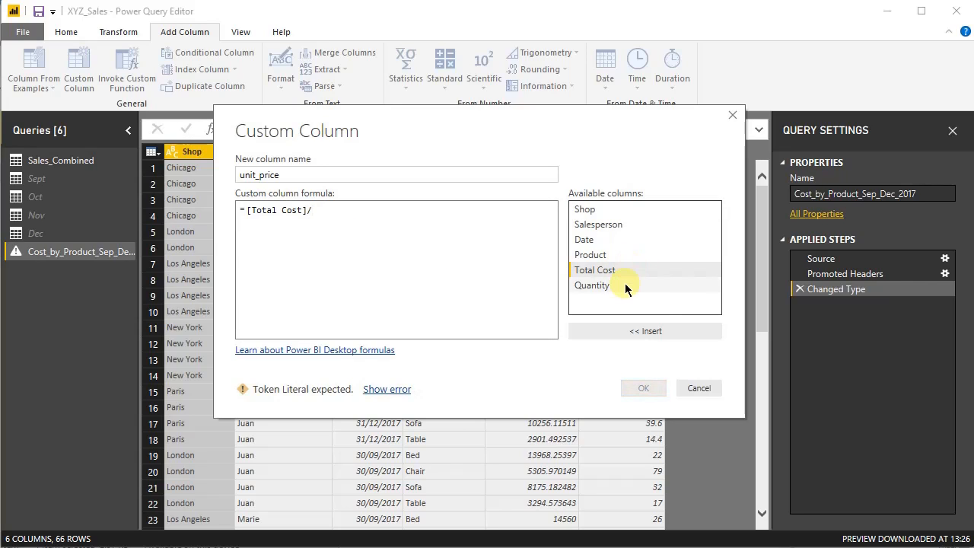
double_click(593, 285)
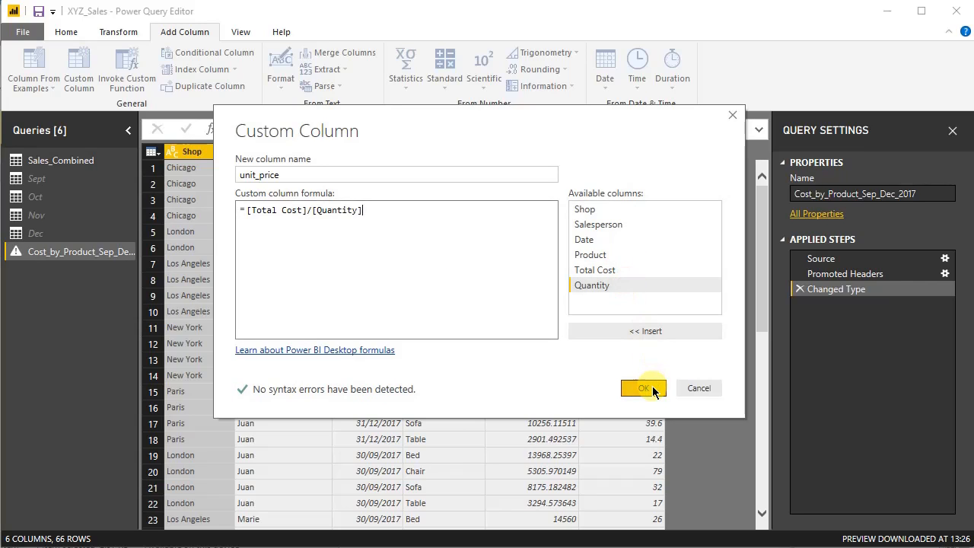
click(644, 388)
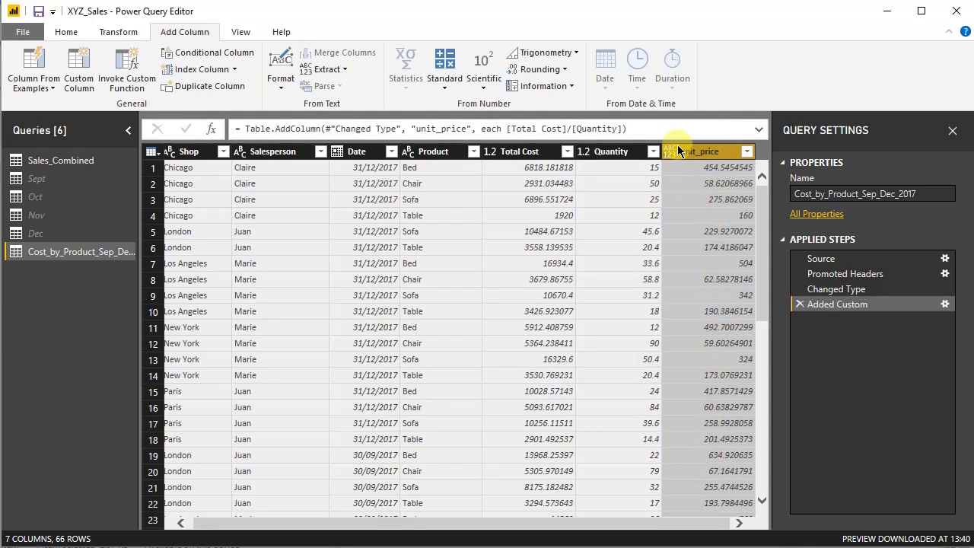
- Set the unit_price column's data type to Decimal Number and apply the query changes to the report
click(120, 32)
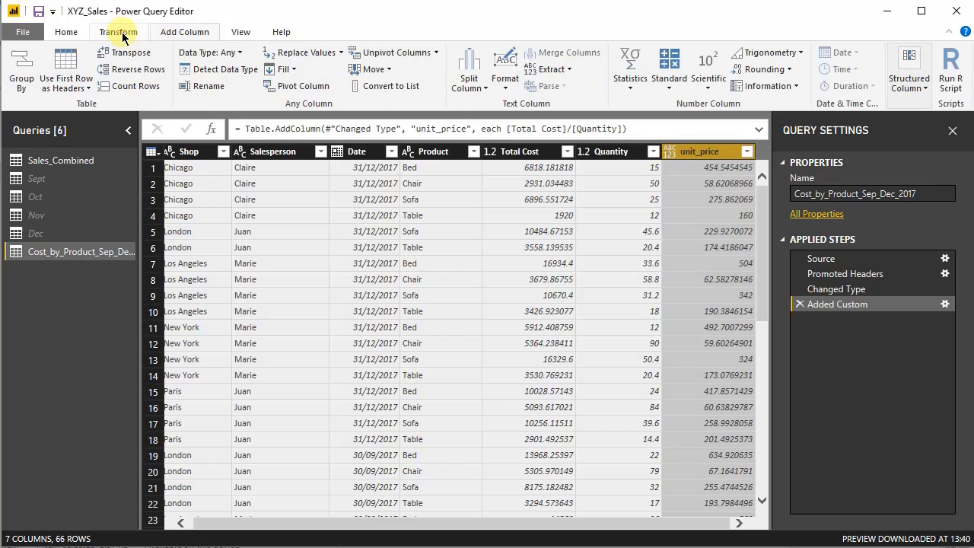
click(193, 59)
click(202, 69)
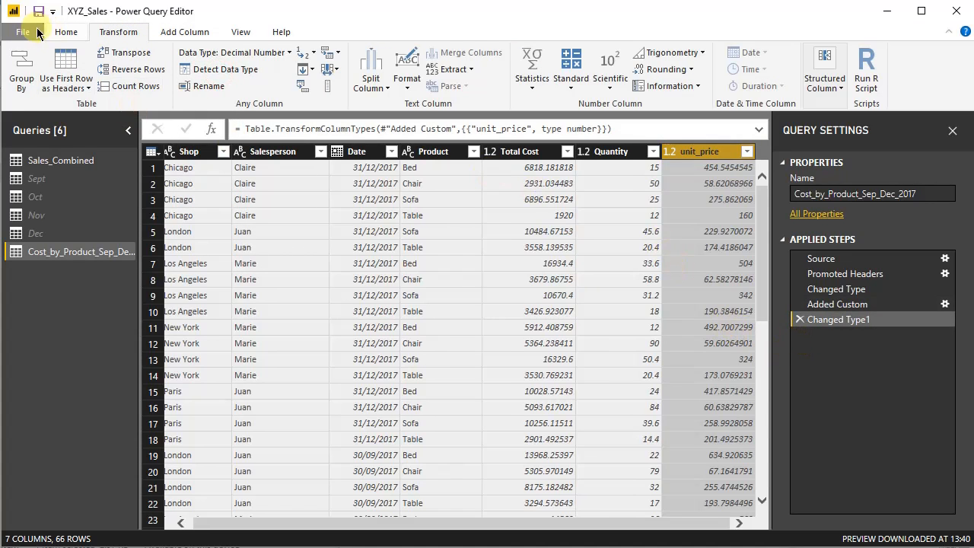
click(66, 32)
click(32, 57)
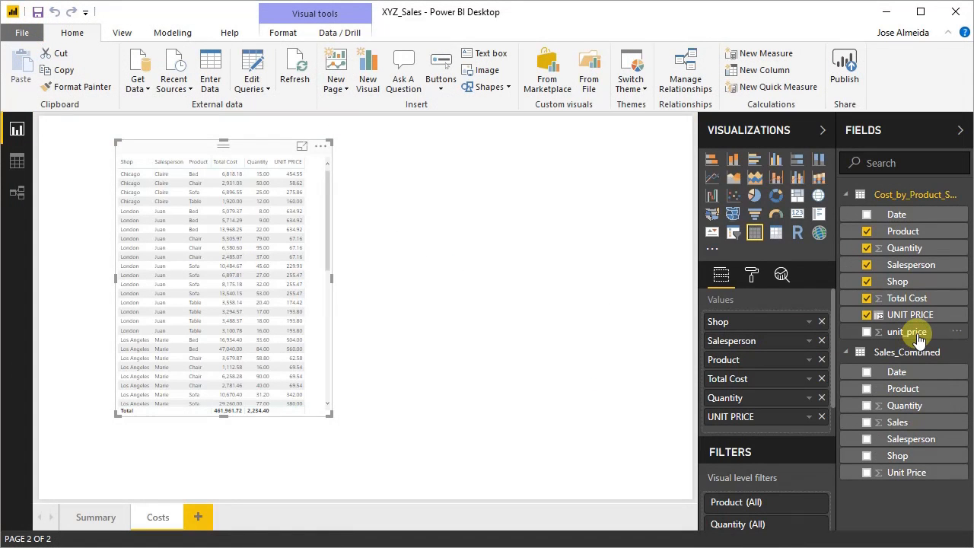
- Add unit_price to the enlarged table visual on the Costs page and set it to Don't summarize
drag(918, 340, 538, 490)
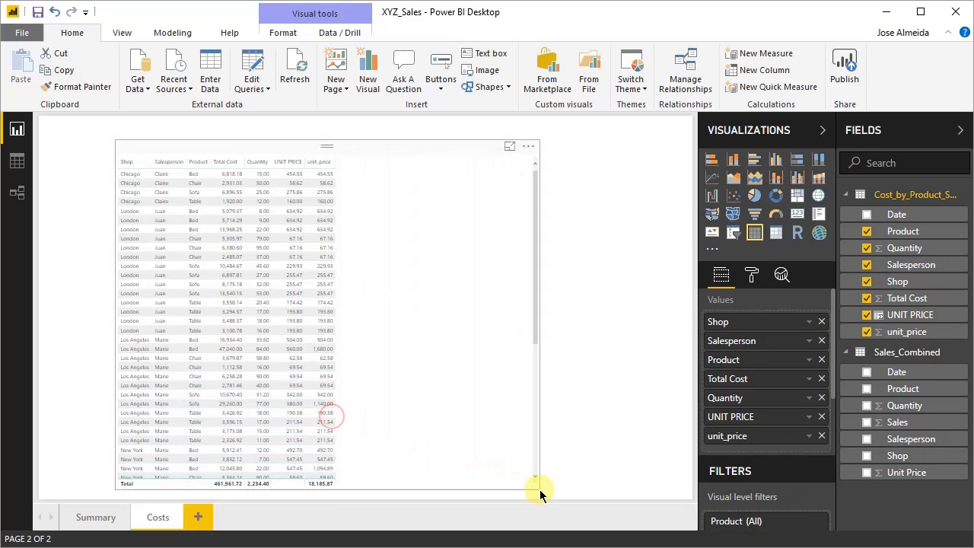
click(809, 435)
click(680, 216)
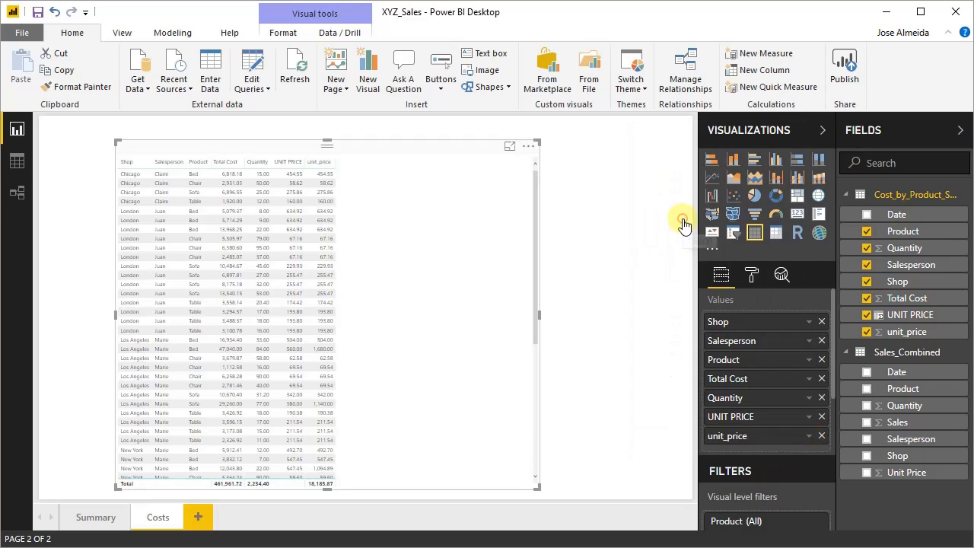
- Compare UNIT PRICE with unit_price in the table visual's focus mode and the cost table's data view, returning to the report
click(510, 145)
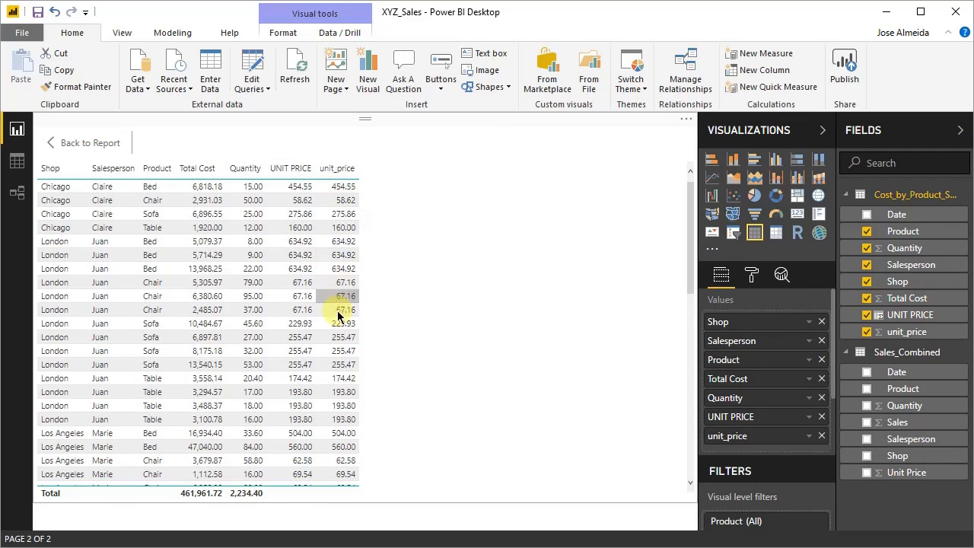
click(68, 143)
click(17, 160)
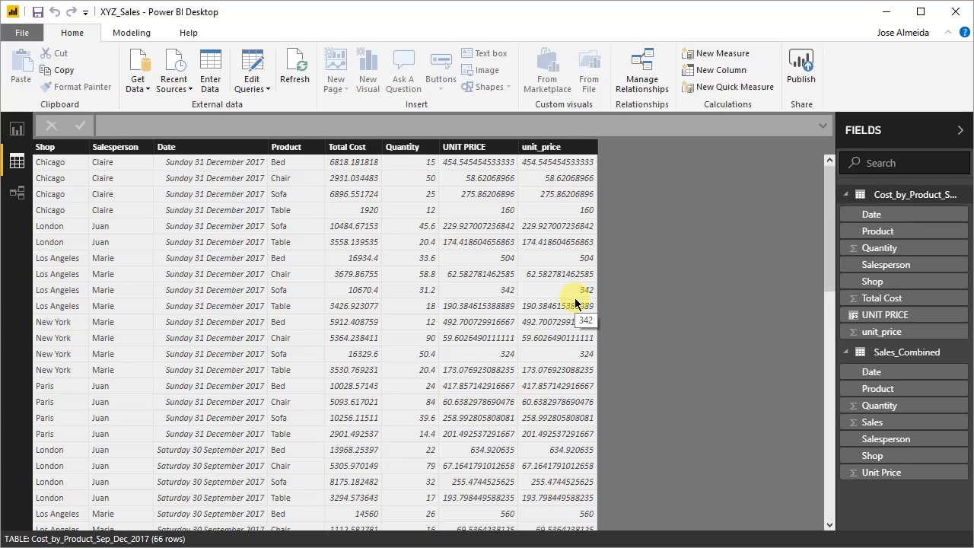
click(16, 129)
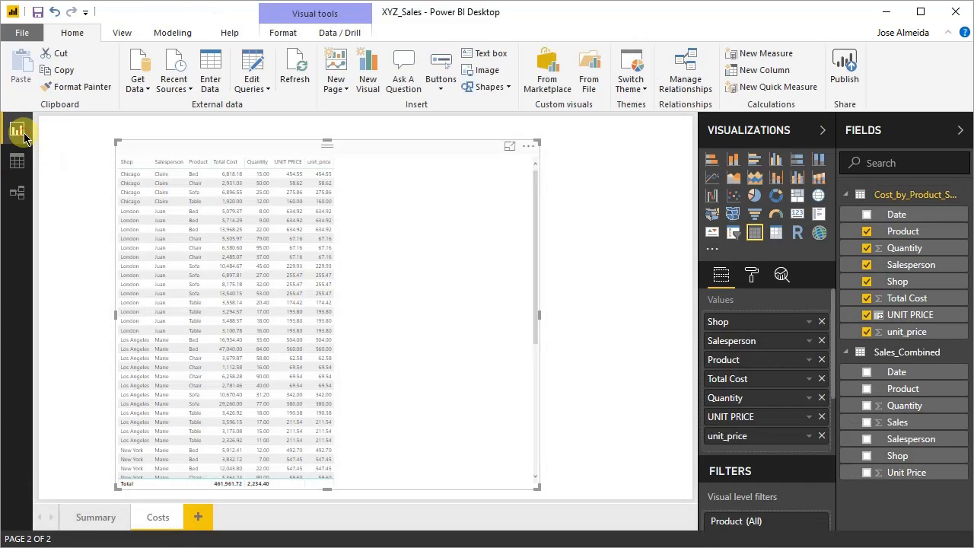
- Delete the UNIT PRICE calculated column from the Cost_by_Product_Sep_Dec_2017 table
right_click(915, 323)
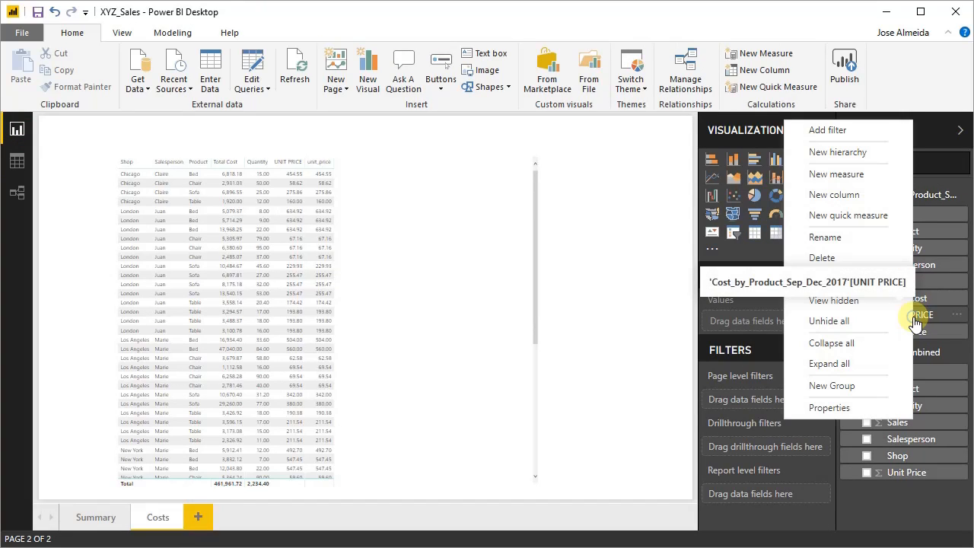
click(847, 265)
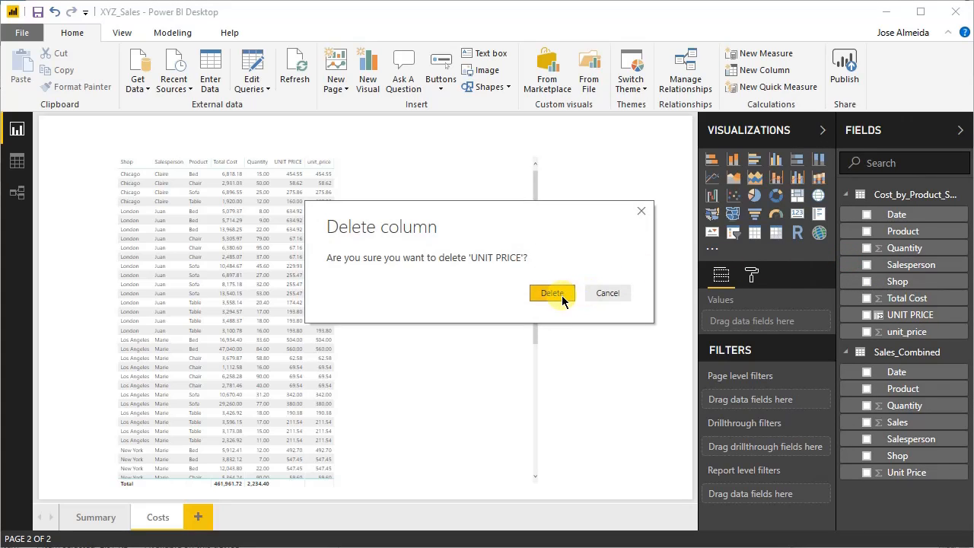
click(562, 297)
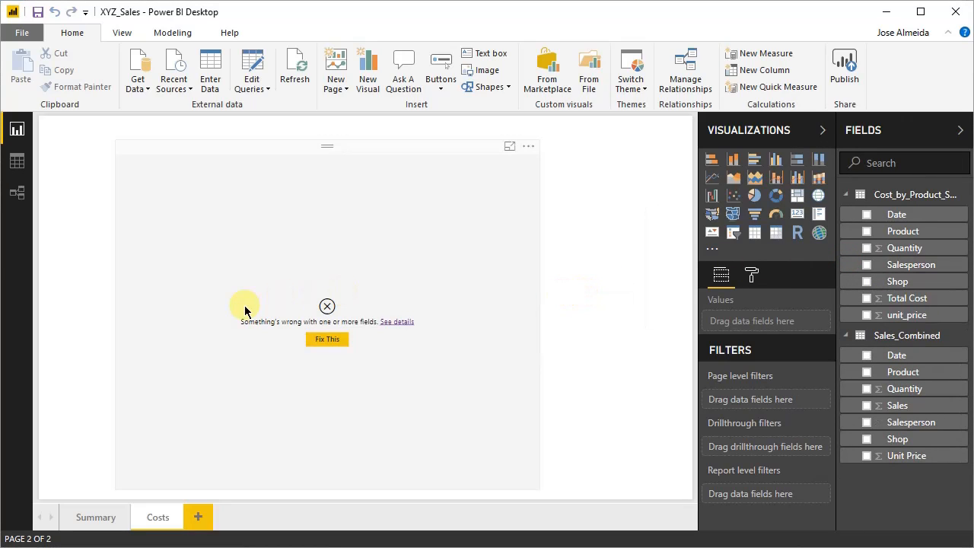
- Remove the invalid field from the table visual after reading its error details, and check the cost table's columns in data view
click(394, 323)
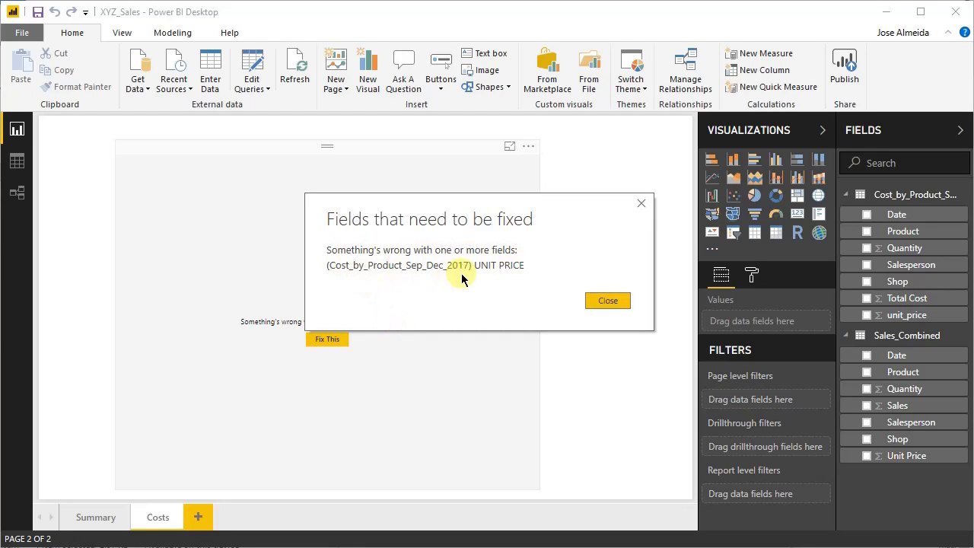
click(613, 303)
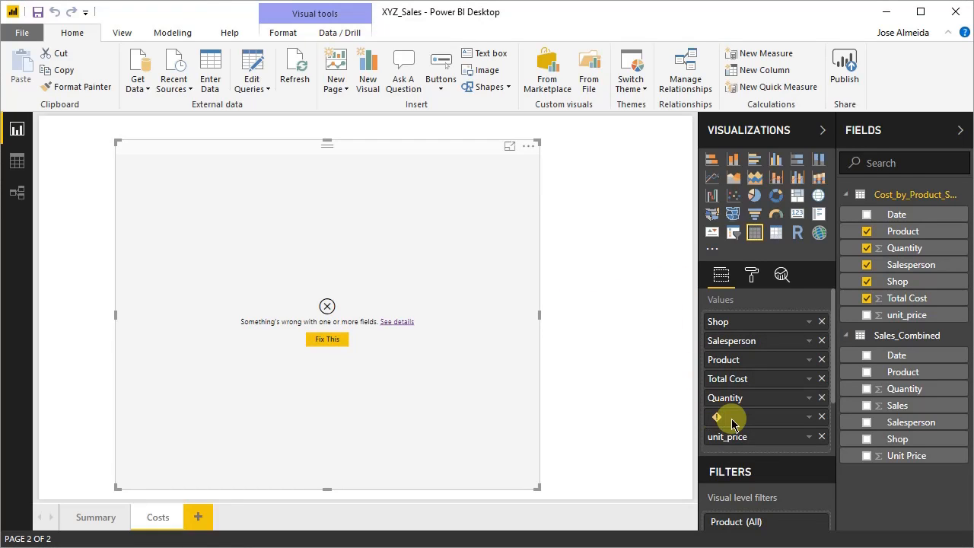
mouse_move(720, 424)
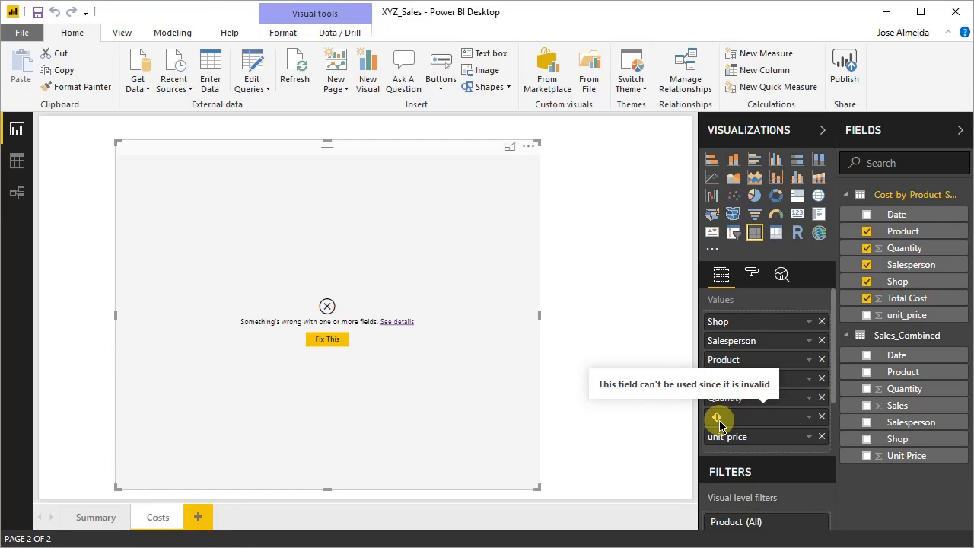
click(822, 416)
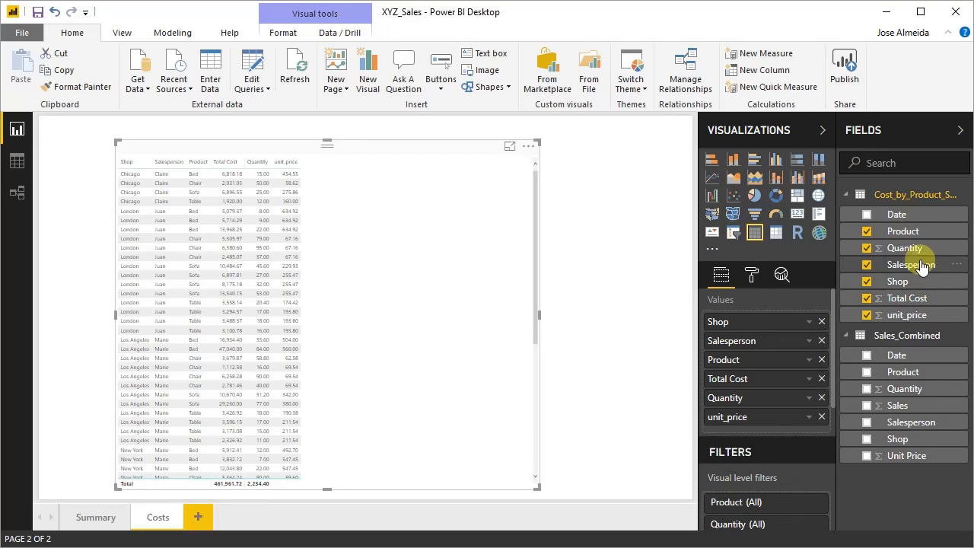
click(14, 162)
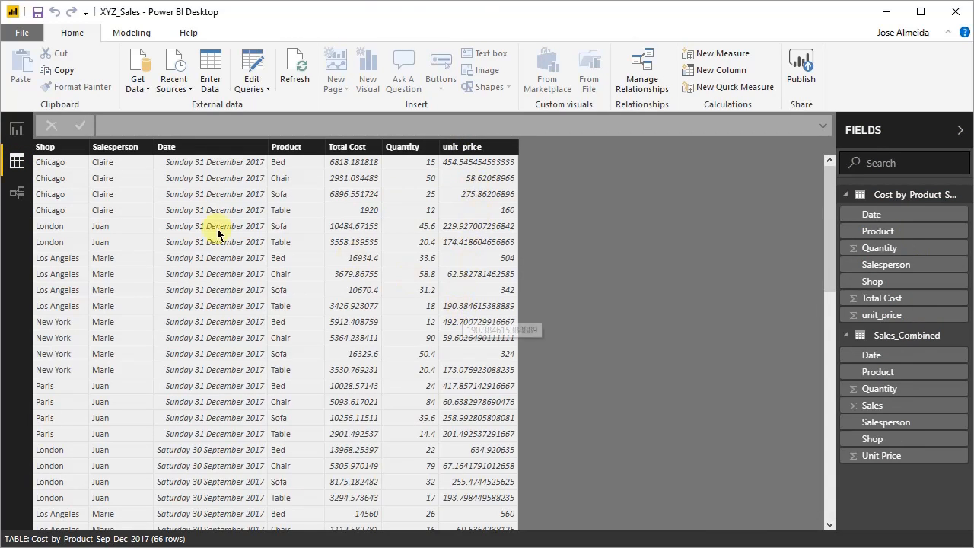
click(17, 129)
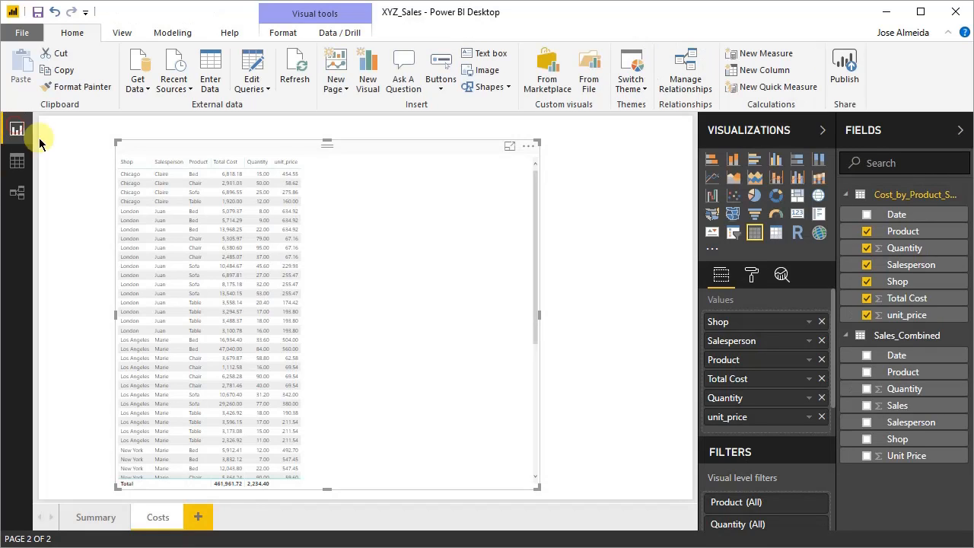
- Delete the unit_price column from the cost table and remove its invalid field from the table visual
right_click(899, 320)
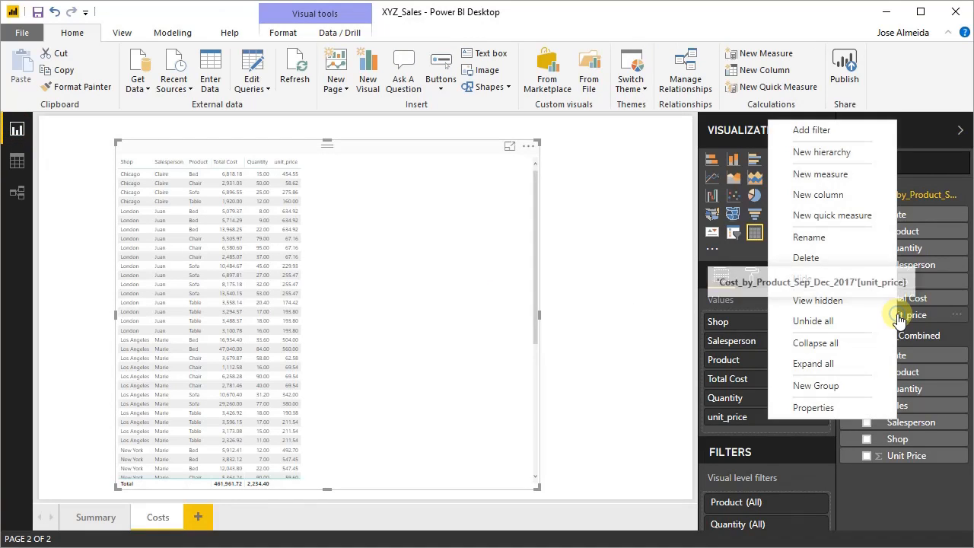
click(830, 256)
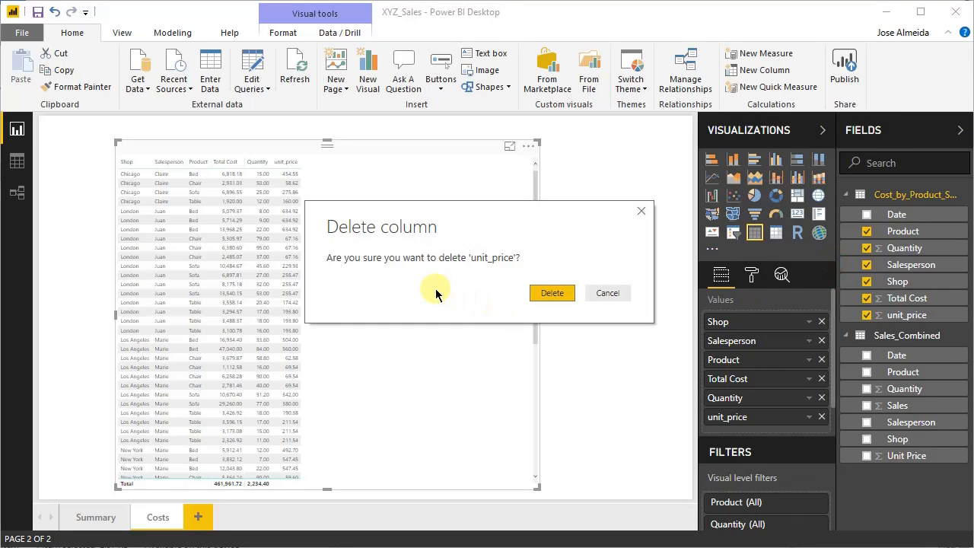
click(551, 293)
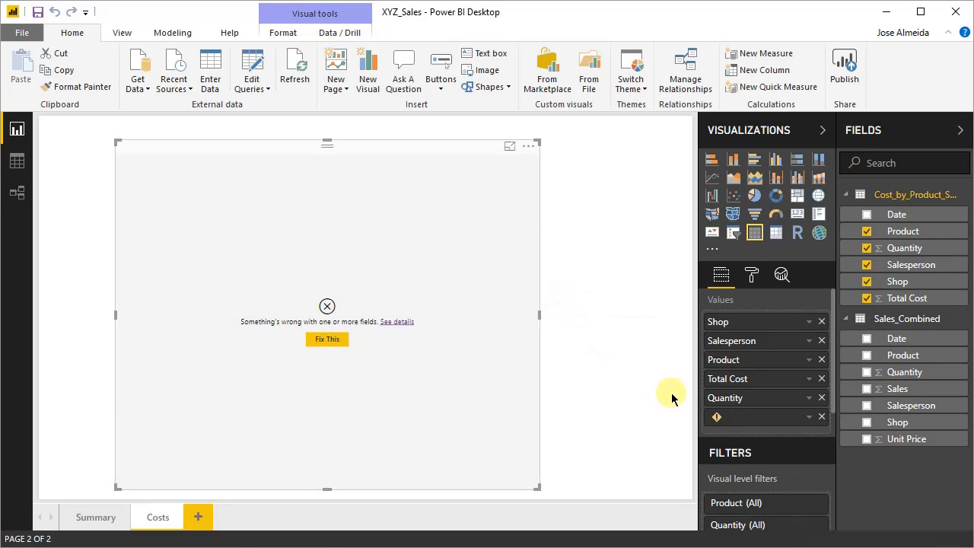
click(822, 417)
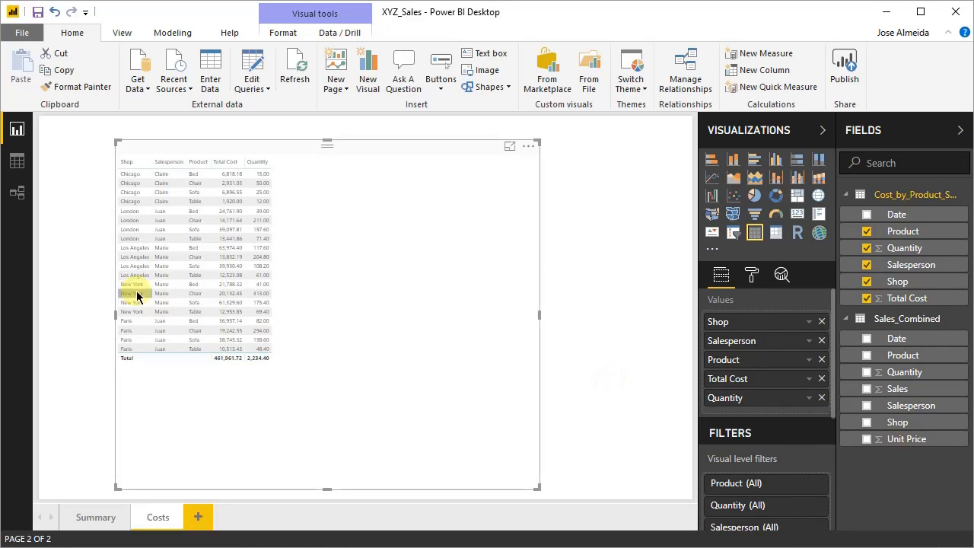
- Restore unit_price in the Cost_by_Product_Sep_Dec_2017 query by deleting its Removed Columns step in Power Query Editor
click(17, 161)
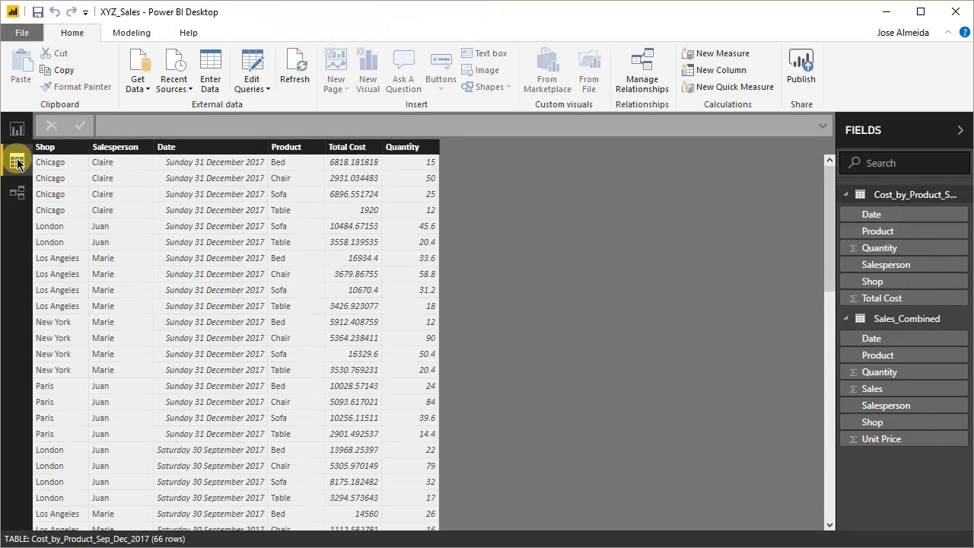
click(248, 67)
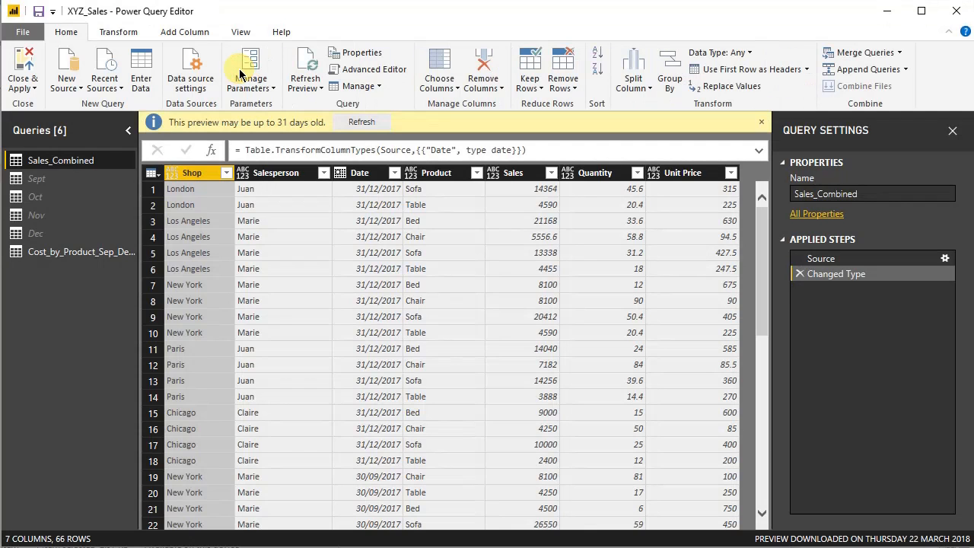
click(58, 254)
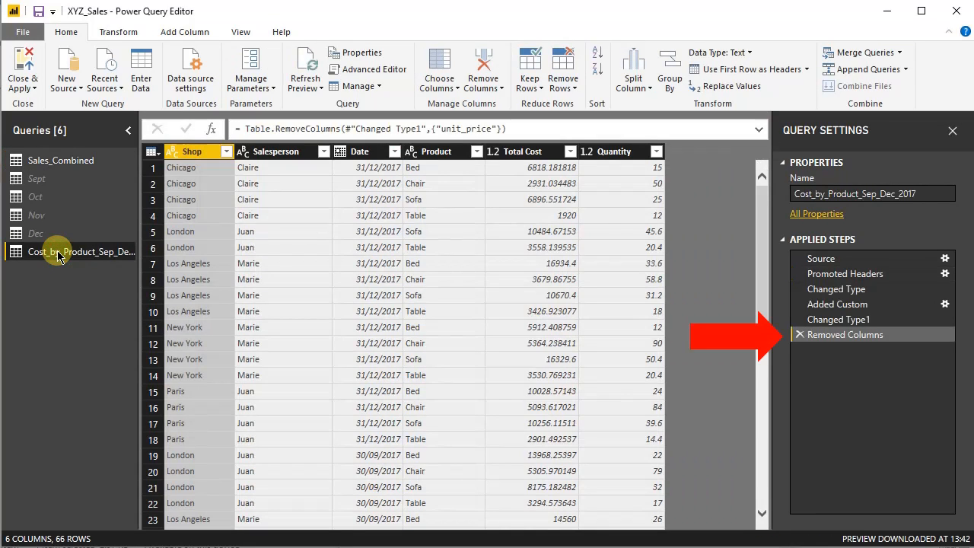
click(800, 335)
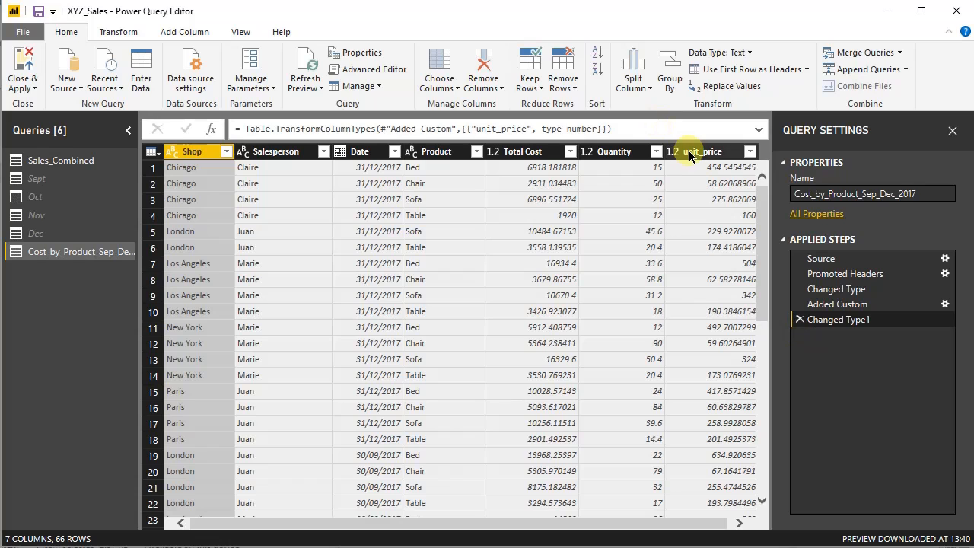
- Apply the query changes and add the restored unit_price field to the table visual on the Costs page
click(23, 68)
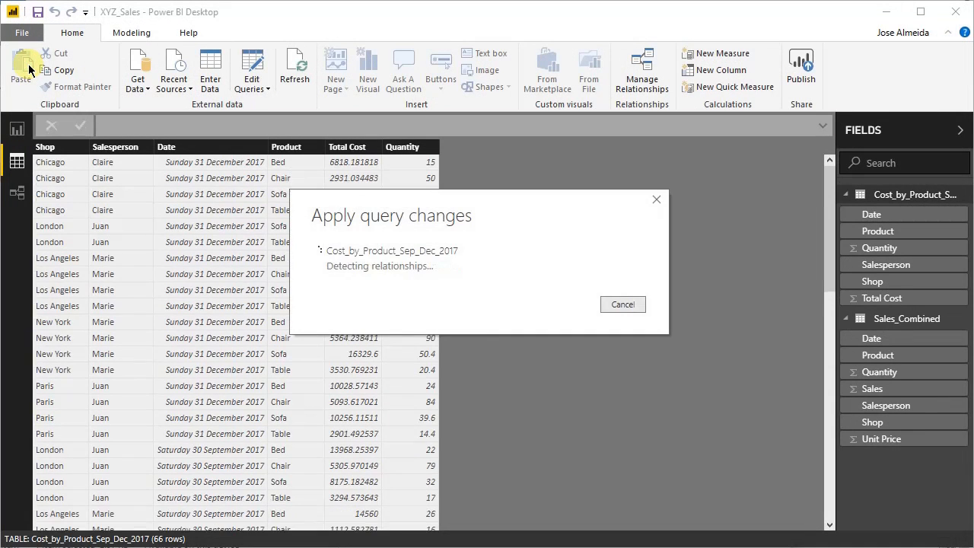
click(15, 139)
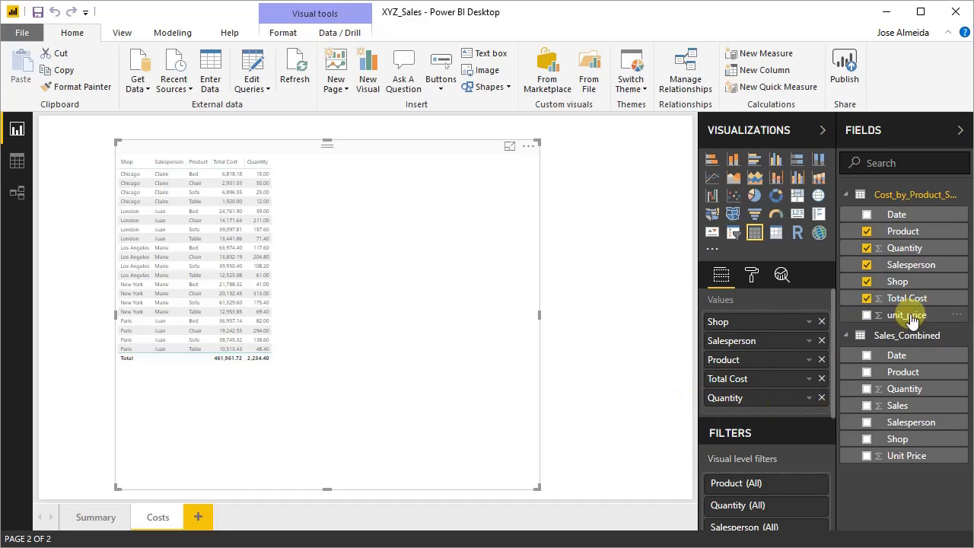
drag(894, 314, 371, 303)
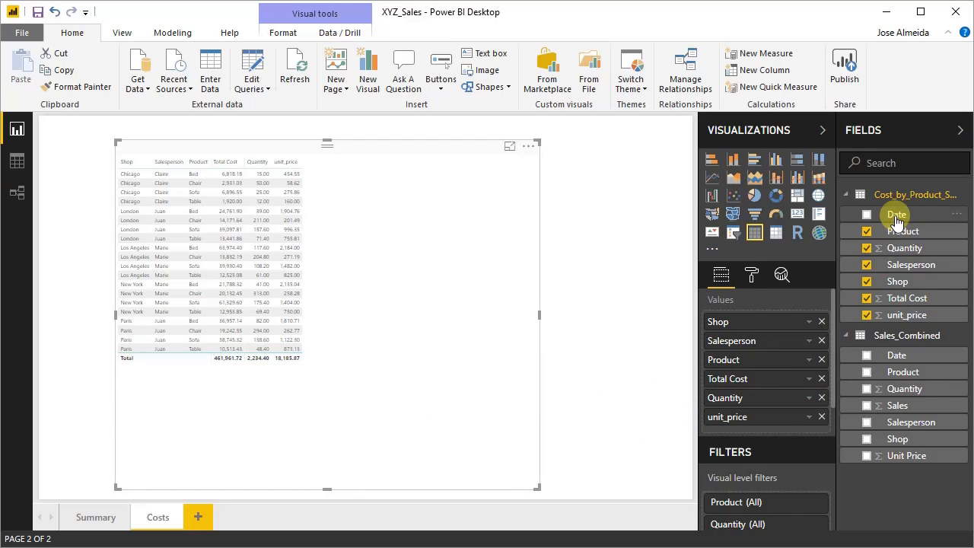
- Add the cost table's Date field between Product and Total Cost in the table visual, showing plain dates instead of the date hierarchy
drag(897, 220, 761, 418)
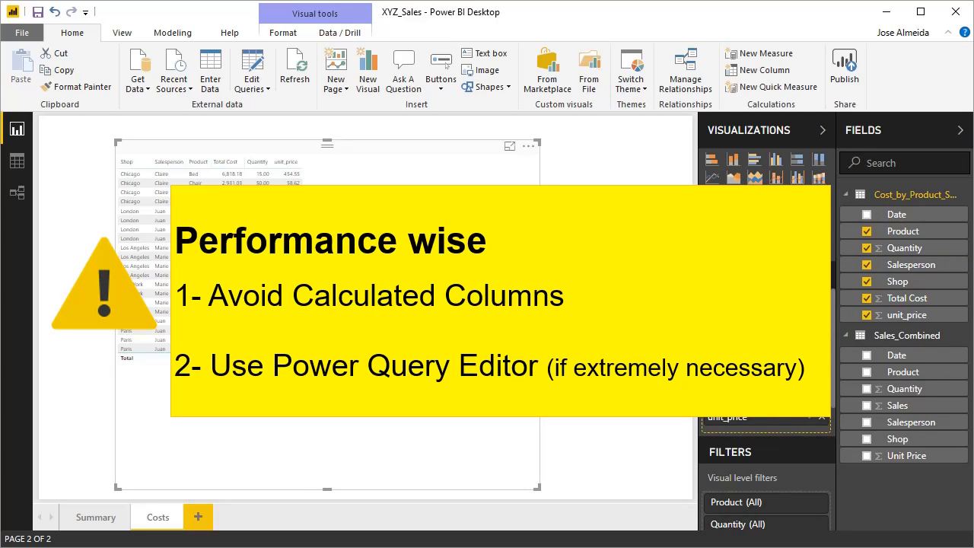
drag(761, 419, 761, 420)
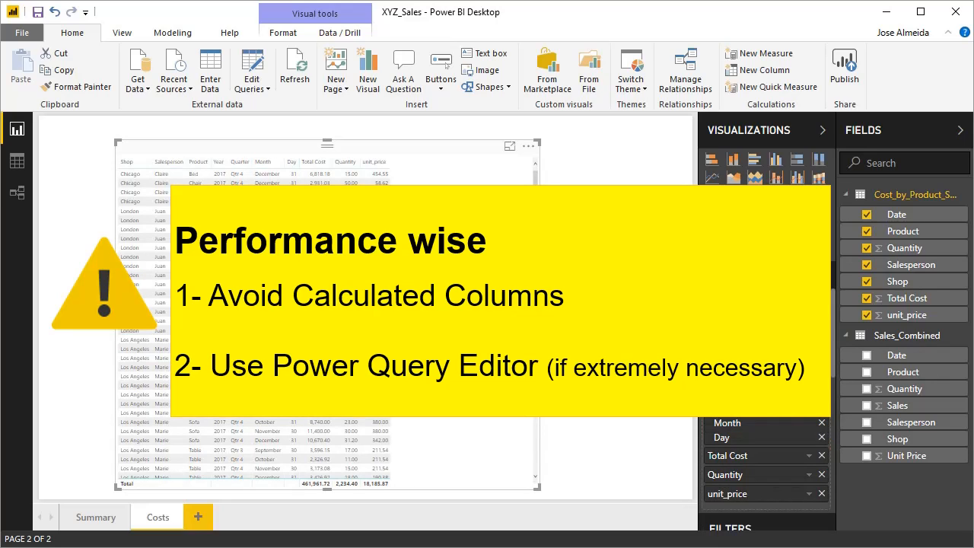
click(808, 375)
click(845, 462)
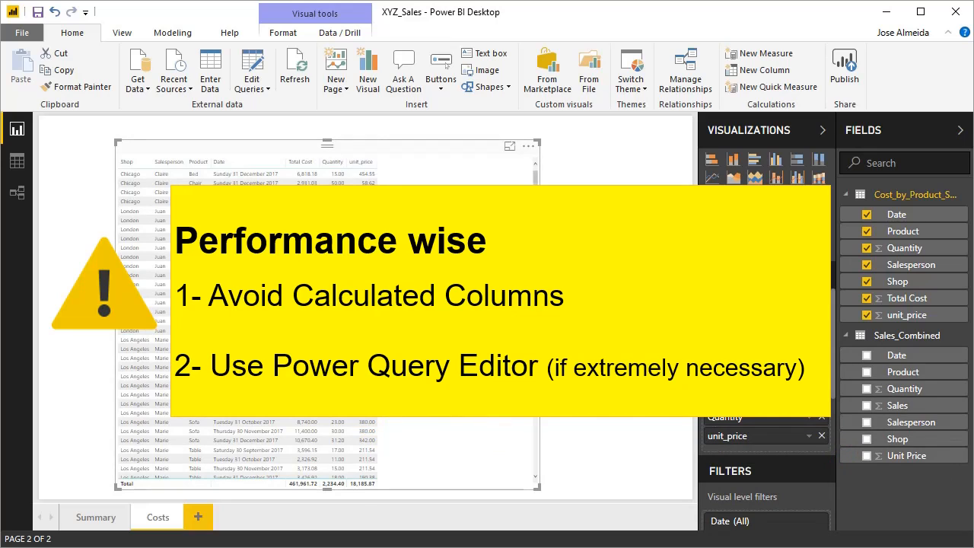
scroll(328, 320, down, 5)
scroll(525, 456, down, 3)
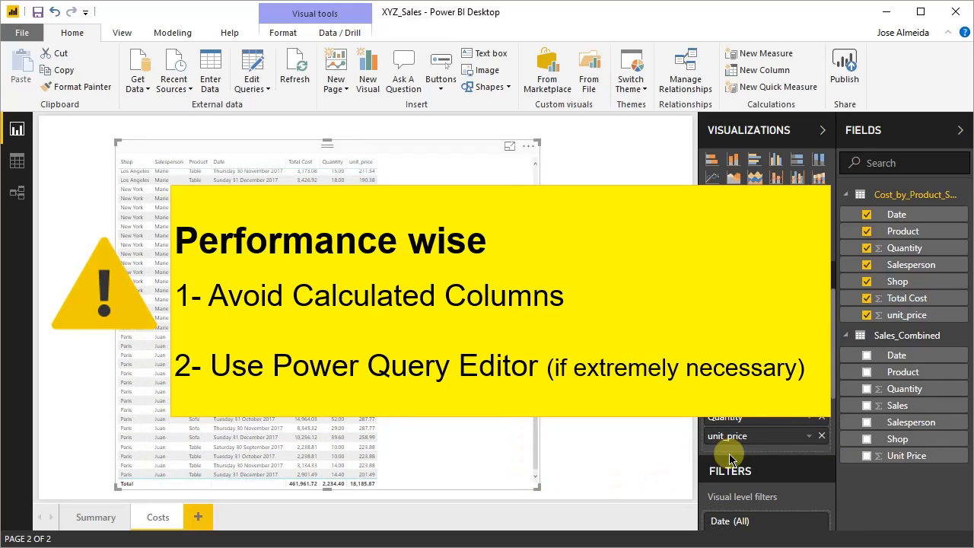